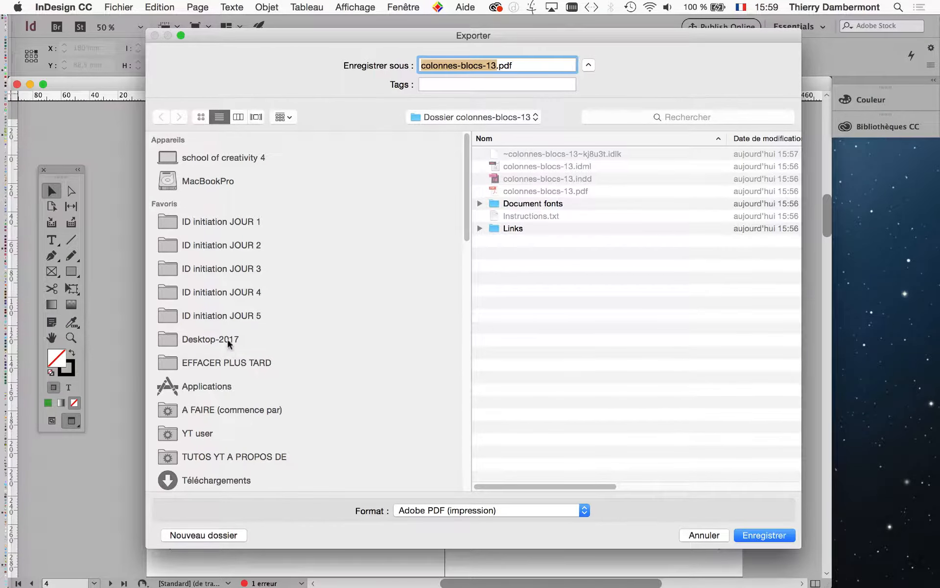
Step: Save the export as colonnes-blocs-13.pdf in the Desktop-2017 folder, using the Adobe PDF (impression) format
click(228, 342)
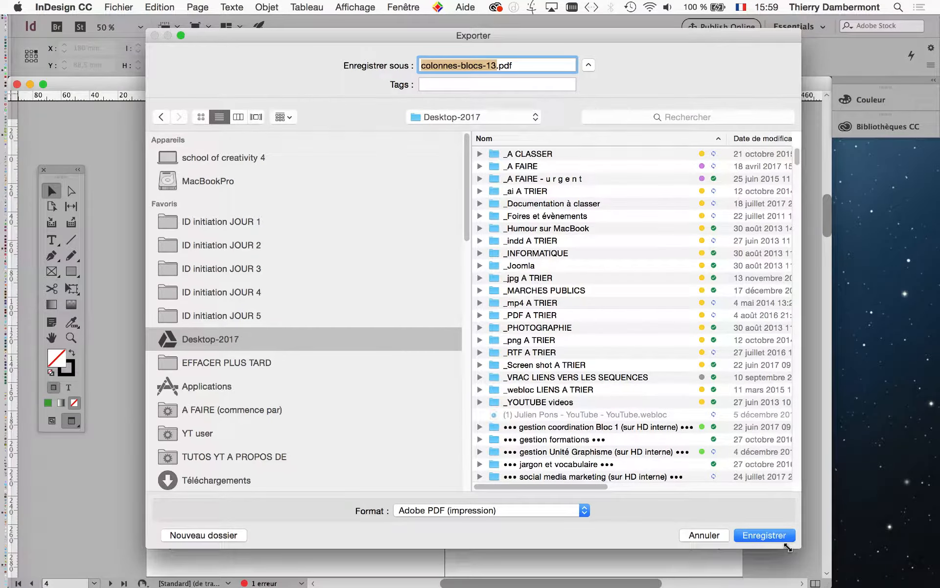
drag(795, 549, 793, 404)
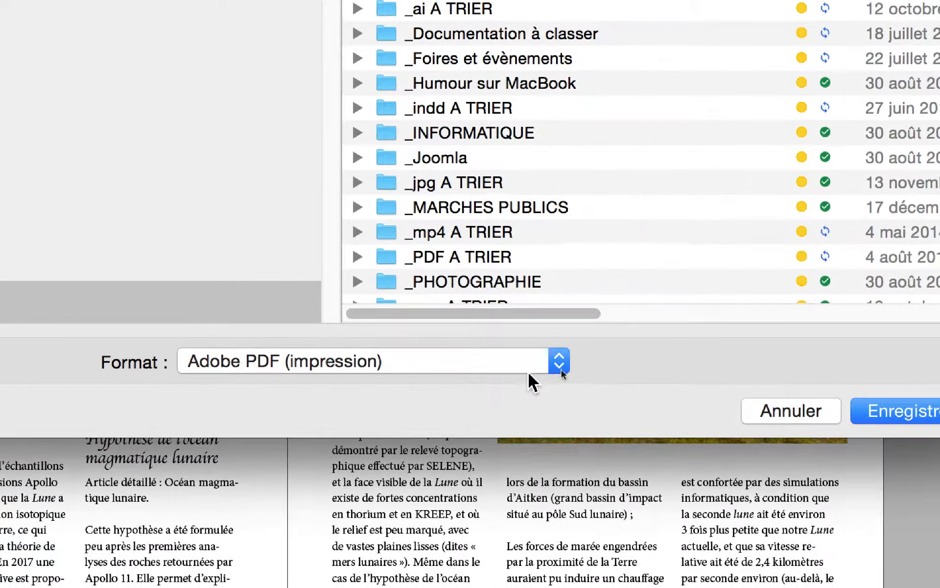
click(606, 372)
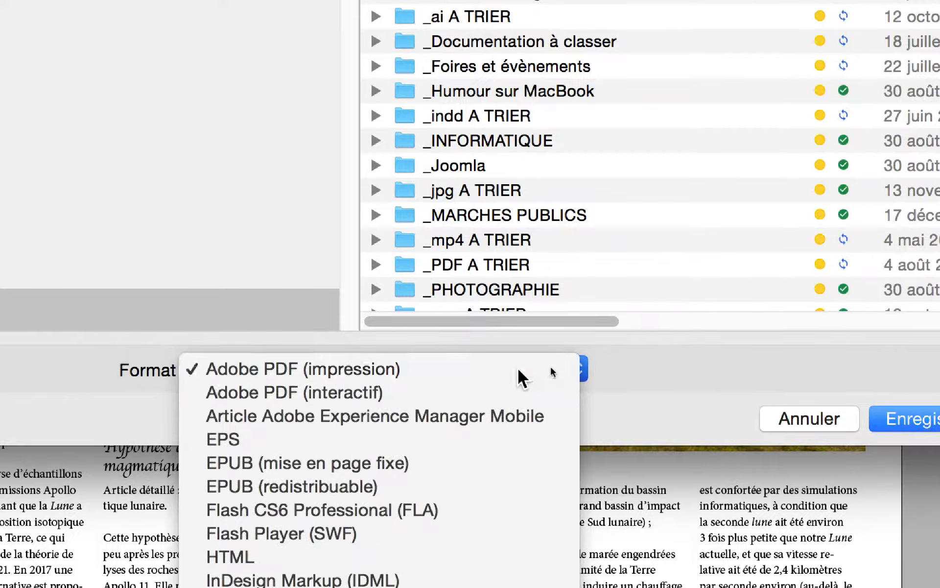
click(512, 358)
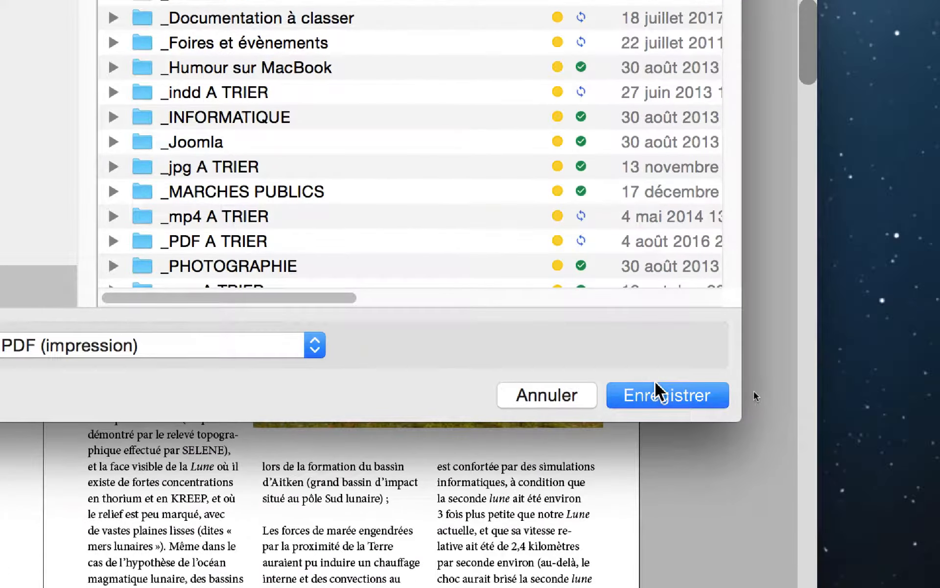
click(657, 387)
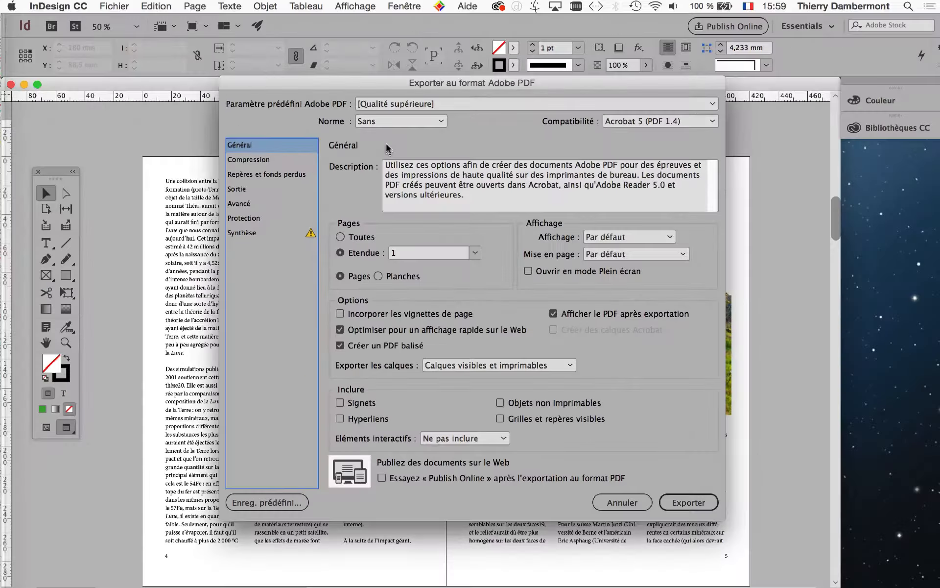
key(alt)
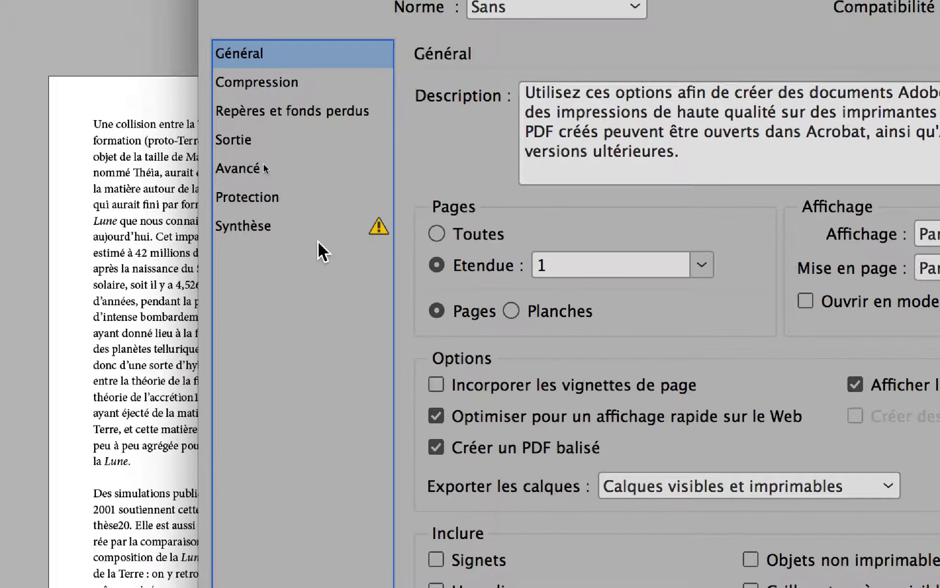
Step: In the compression settings, set the colour image downsampling threshold to 300 pixels per inch
click(313, 94)
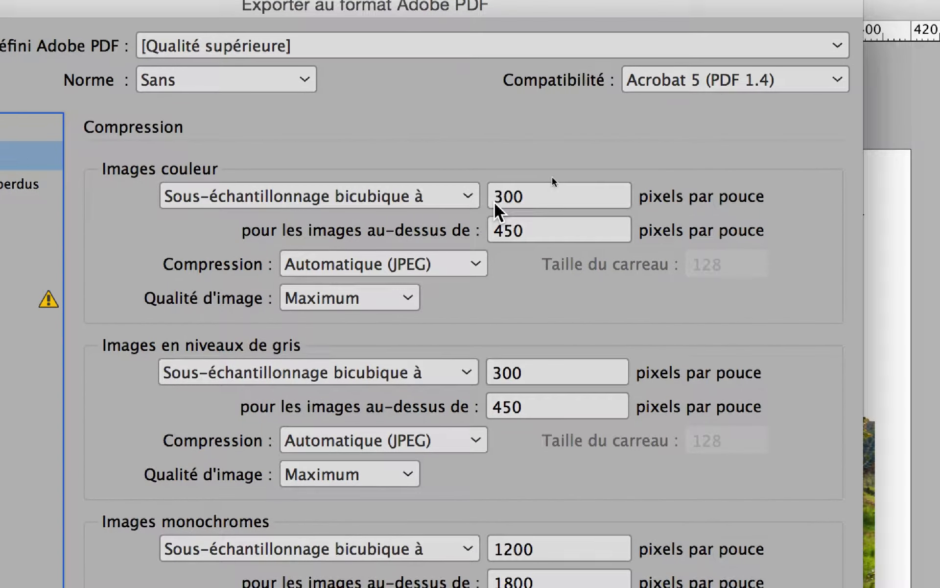
click(496, 202)
double_click(497, 201)
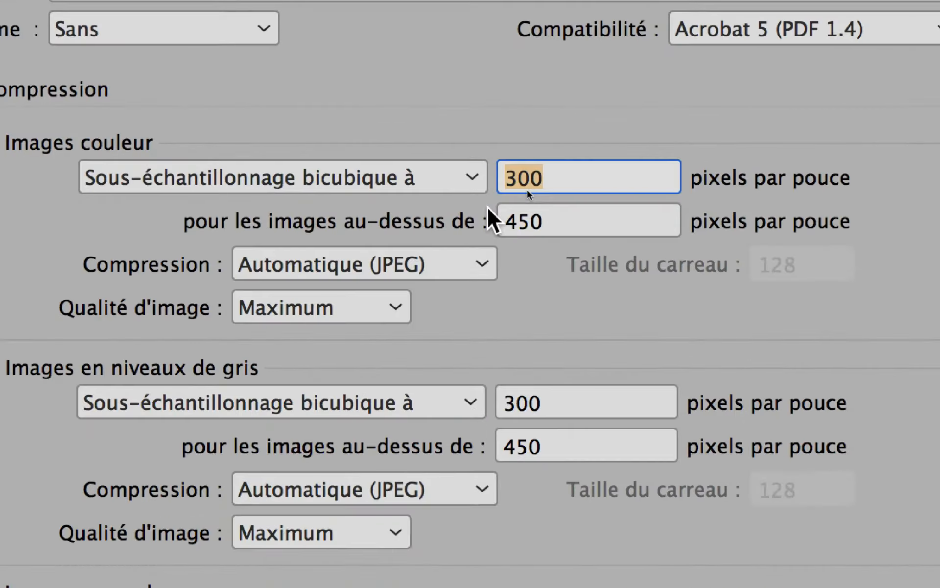
click(568, 233)
double_click(463, 210)
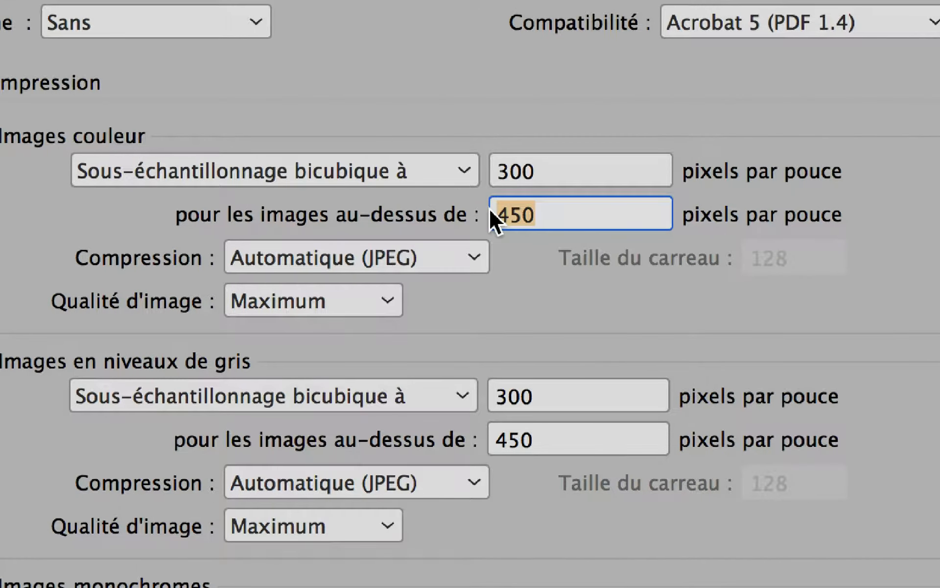
text(300)
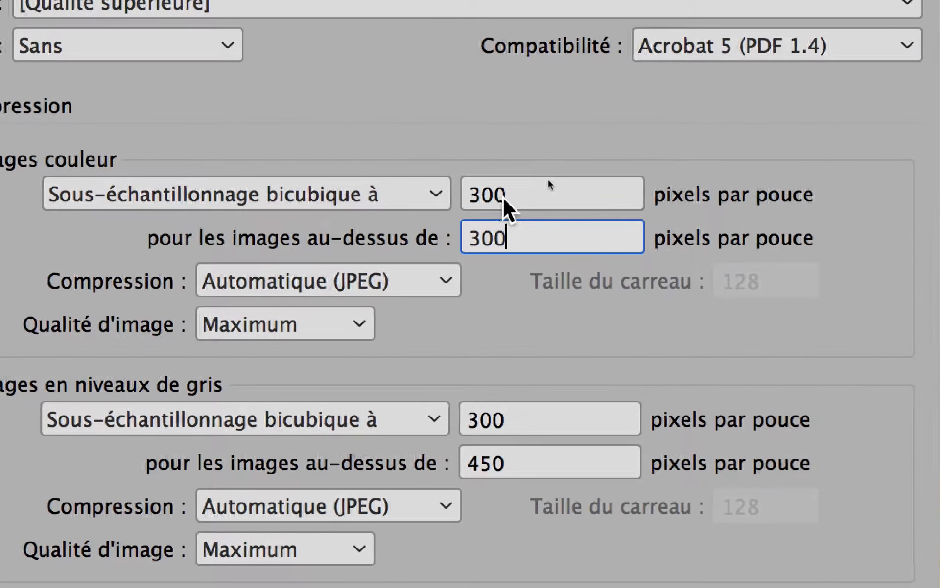
click(538, 173)
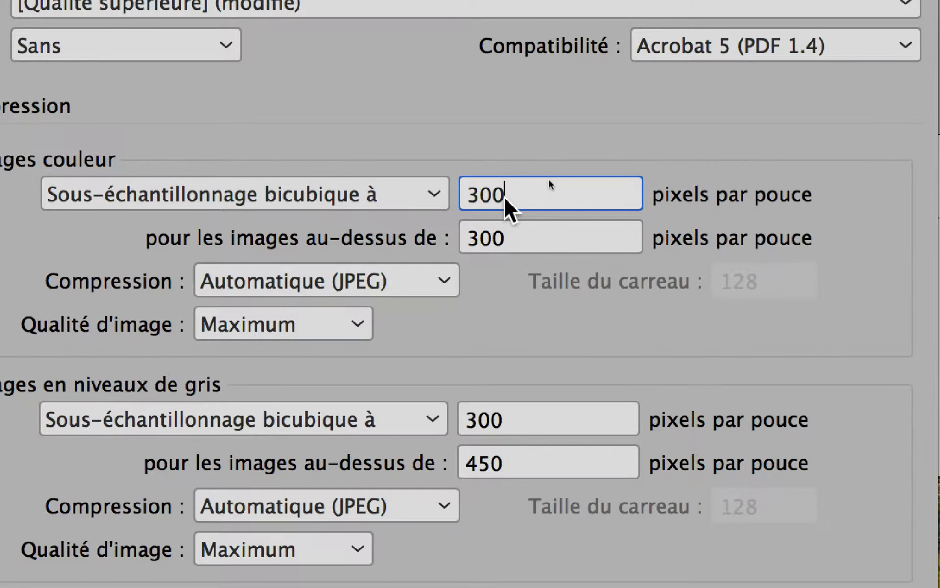
double_click(504, 195)
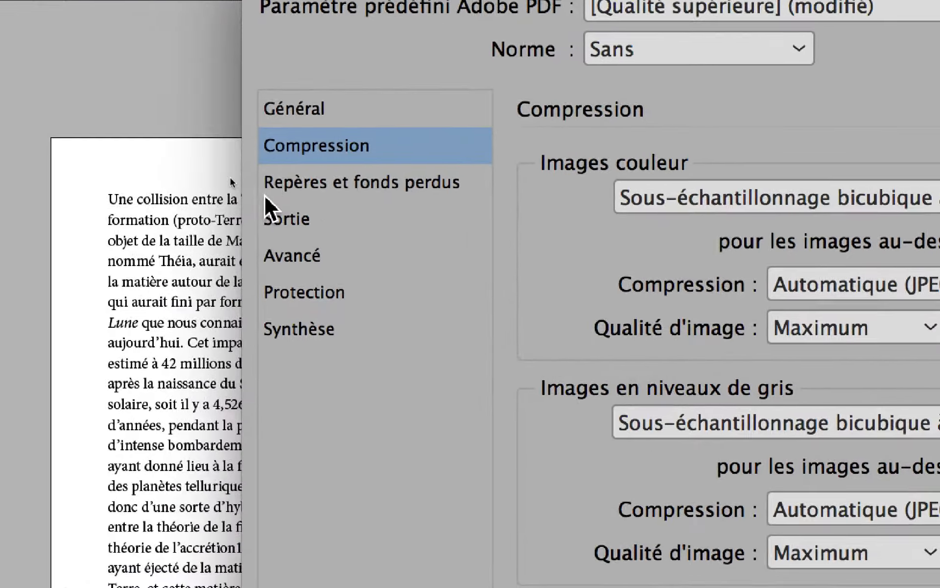
Step: Enable all printer's marks in the PDF export except the bleed marks (Repères de fond perdu)
click(285, 190)
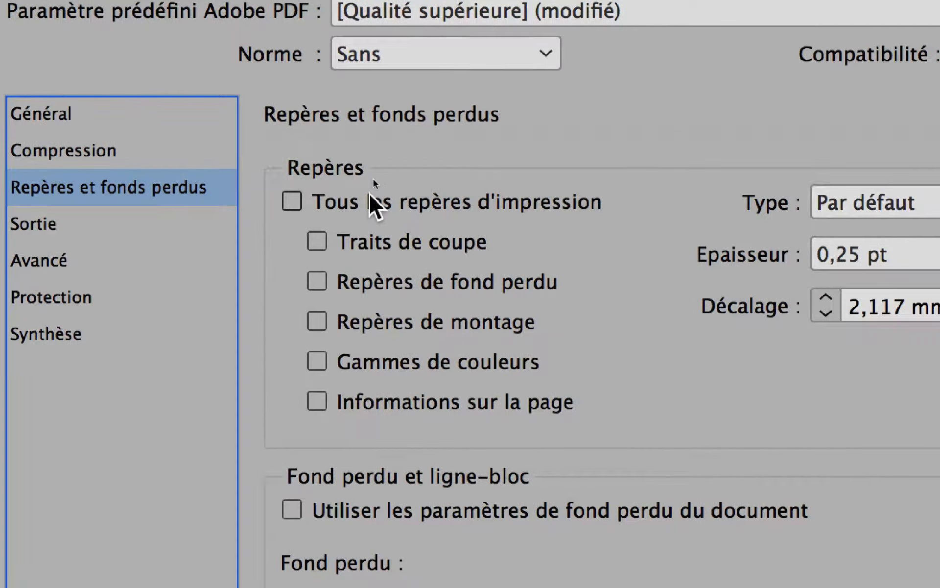
click(577, 203)
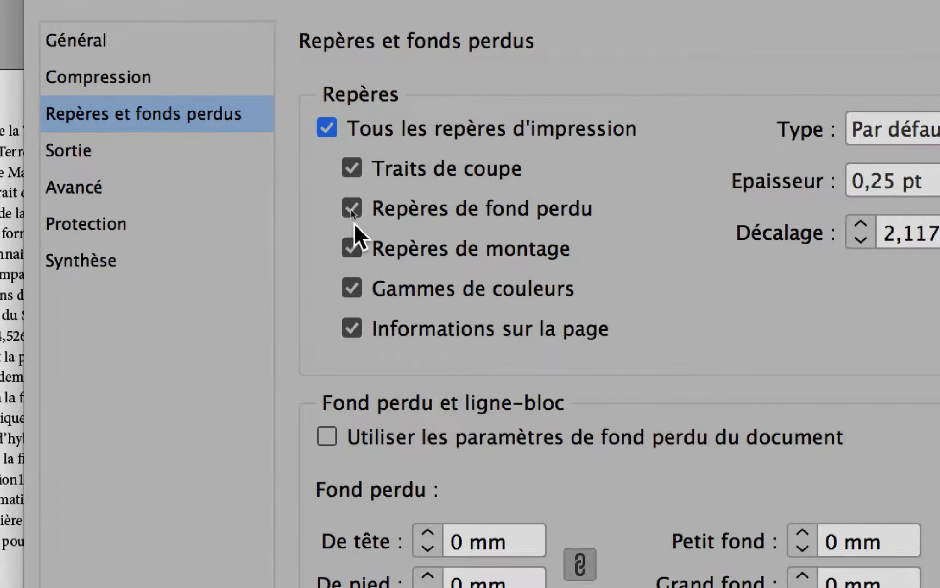
click(353, 216)
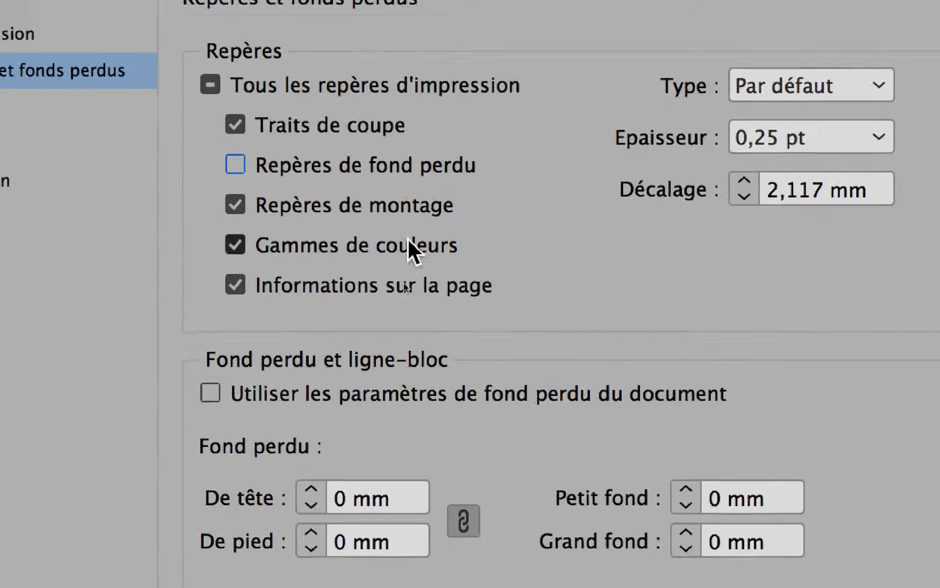
Step: Set the linked PDF bleed values to 5 mm on all four sides
click(380, 318)
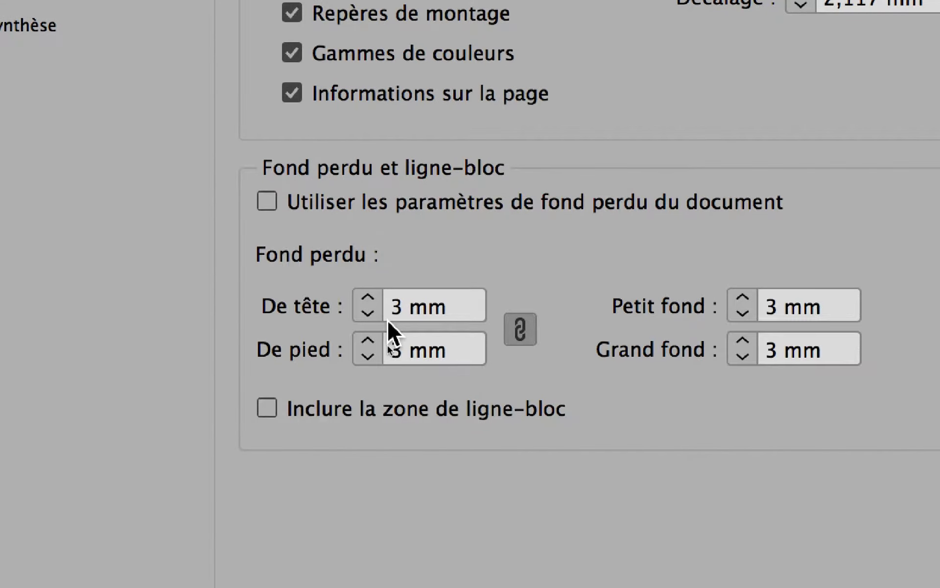
click(384, 313)
click(383, 313)
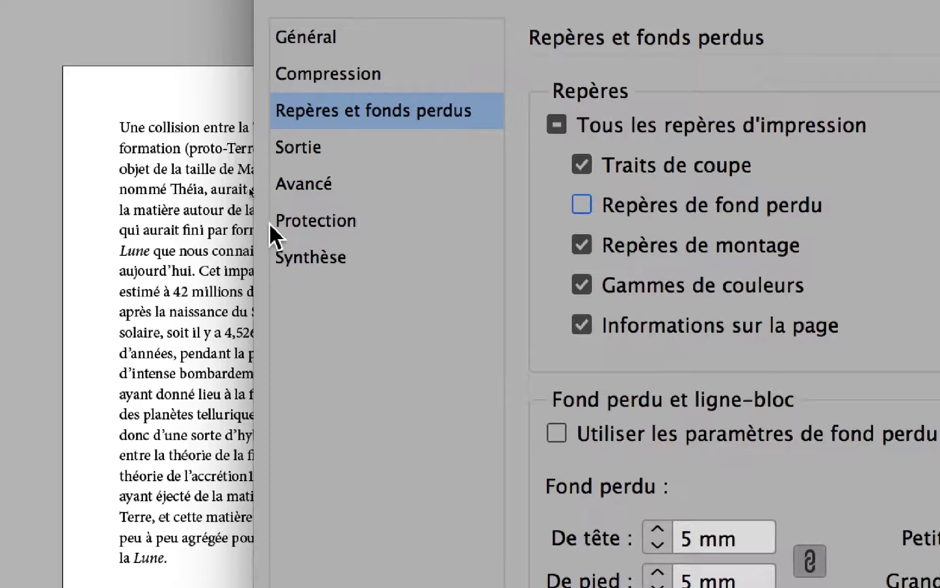
Step: In the output settings, set the colour conversion to Convertir vers la destination
click(304, 146)
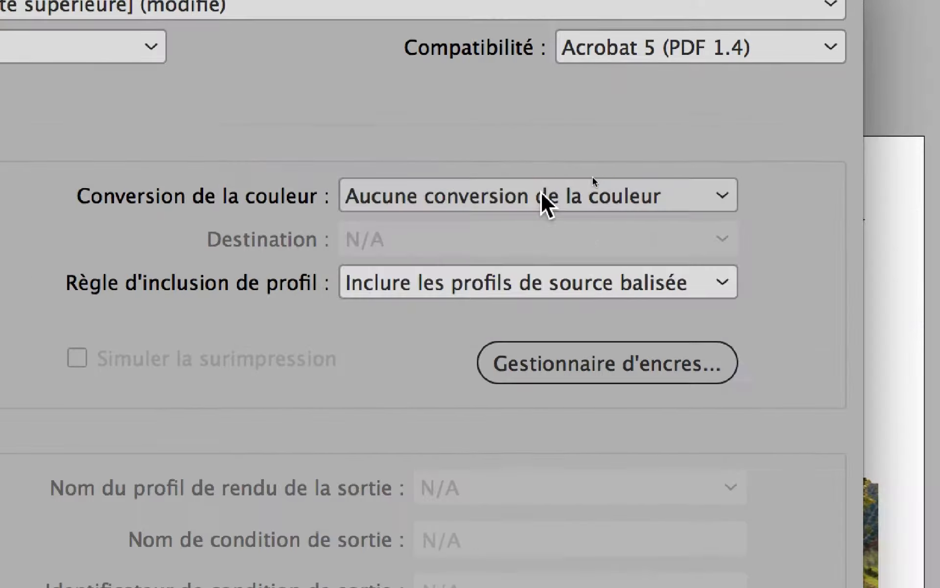
click(542, 196)
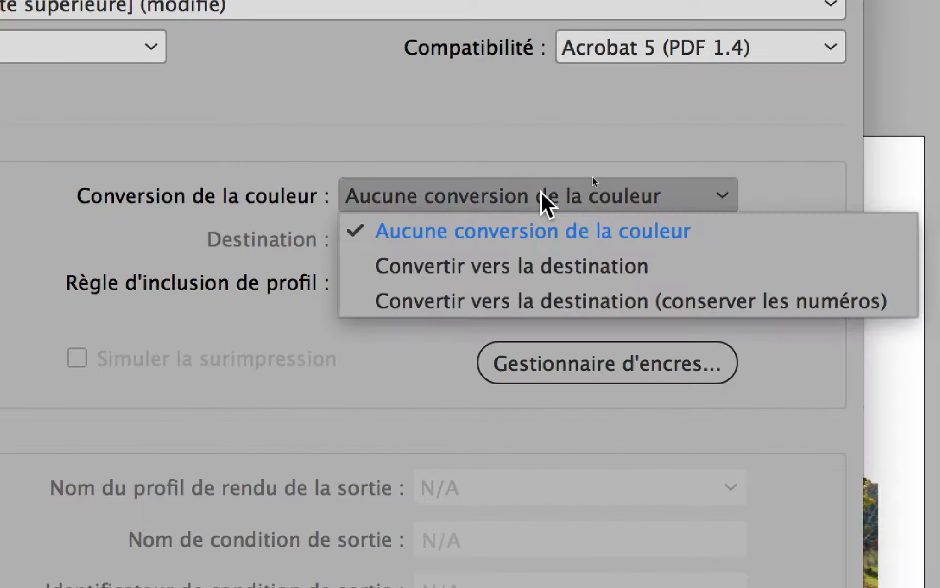
click(553, 268)
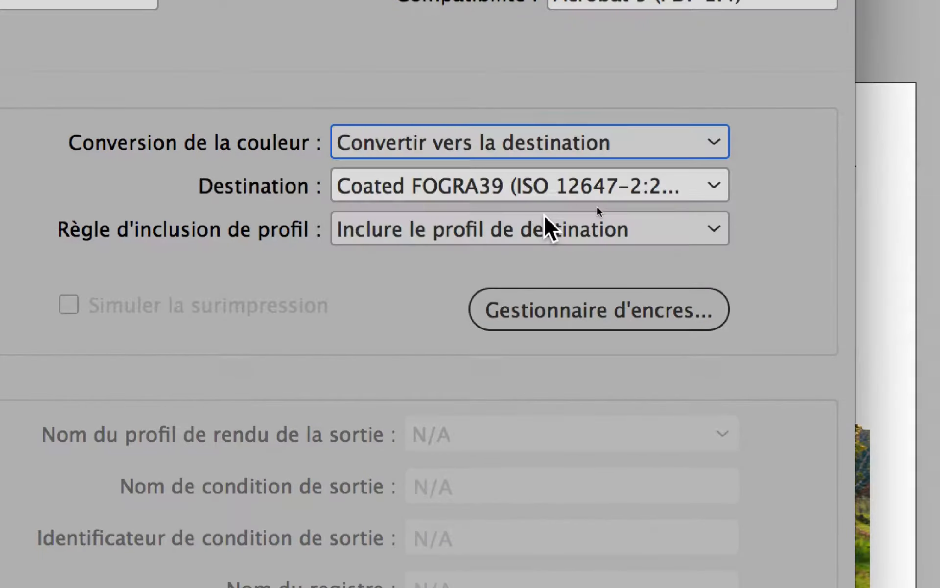
Step: Look through the available destination profiles and choose Coated FOGRA39 (ISO 12647-2:2004)
click(471, 182)
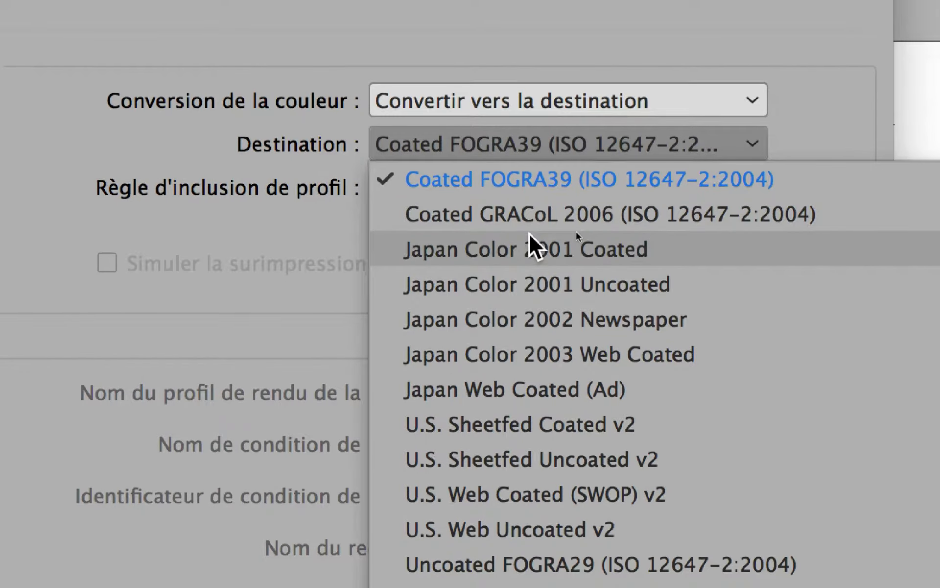
scroll(530, 235, up, 5)
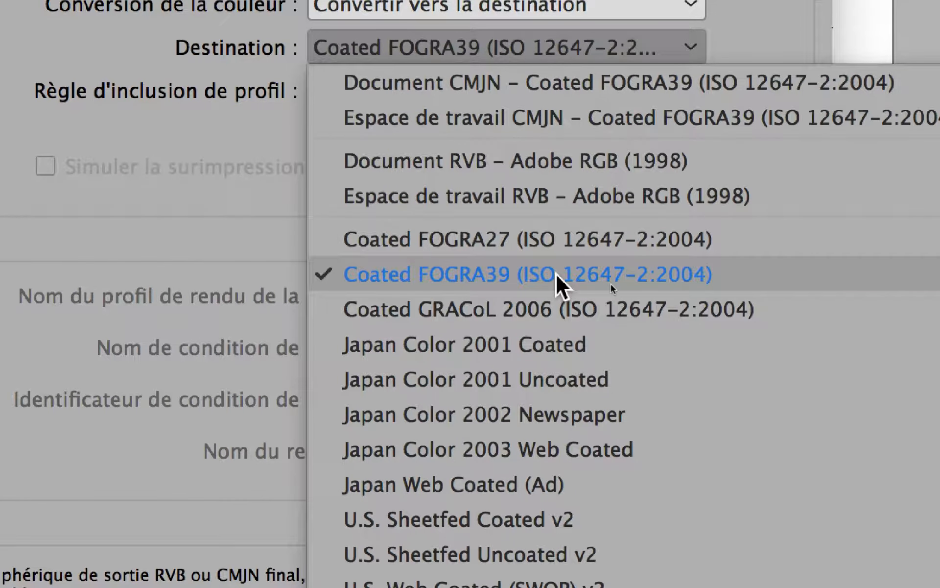
scroll(557, 275, down, 8)
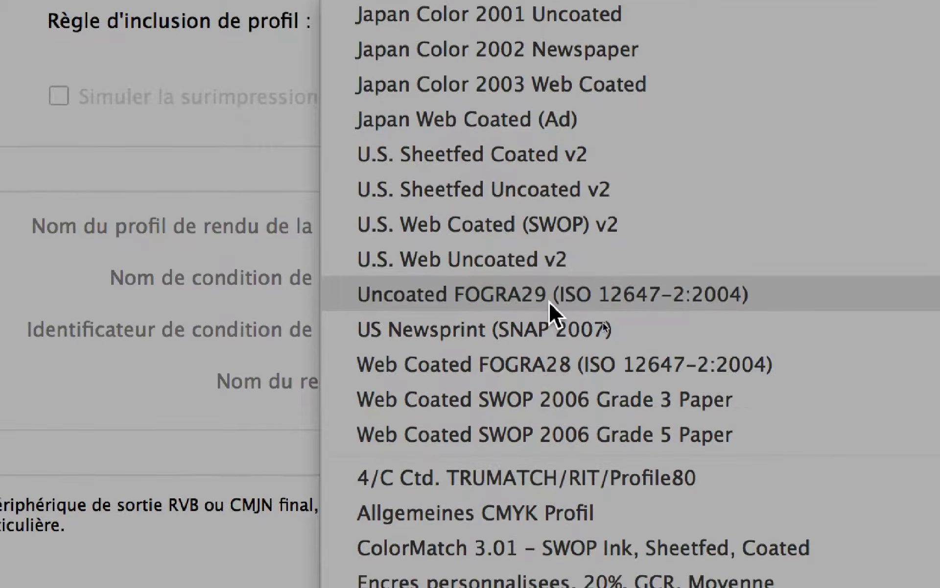
scroll(514, 295, up, 8)
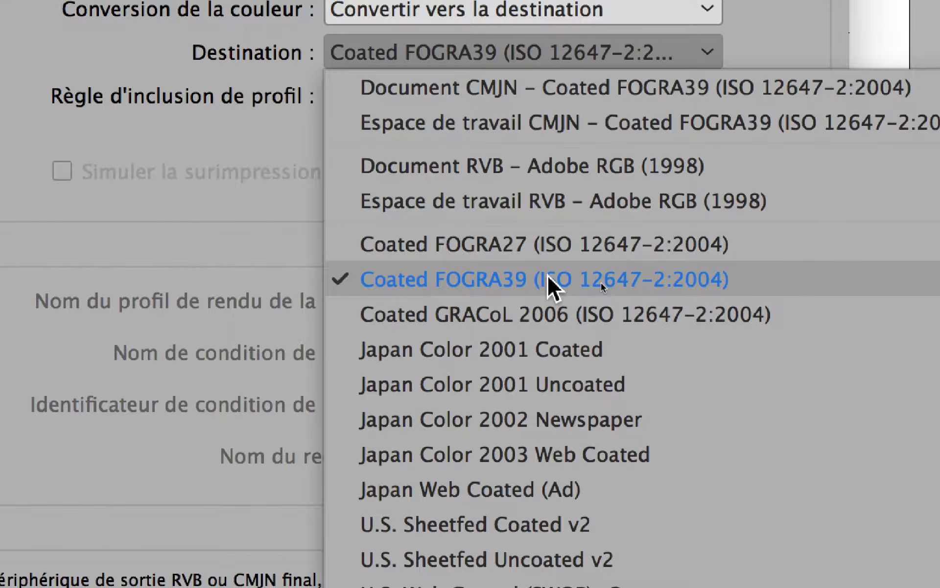
scroll(548, 279, down, 10)
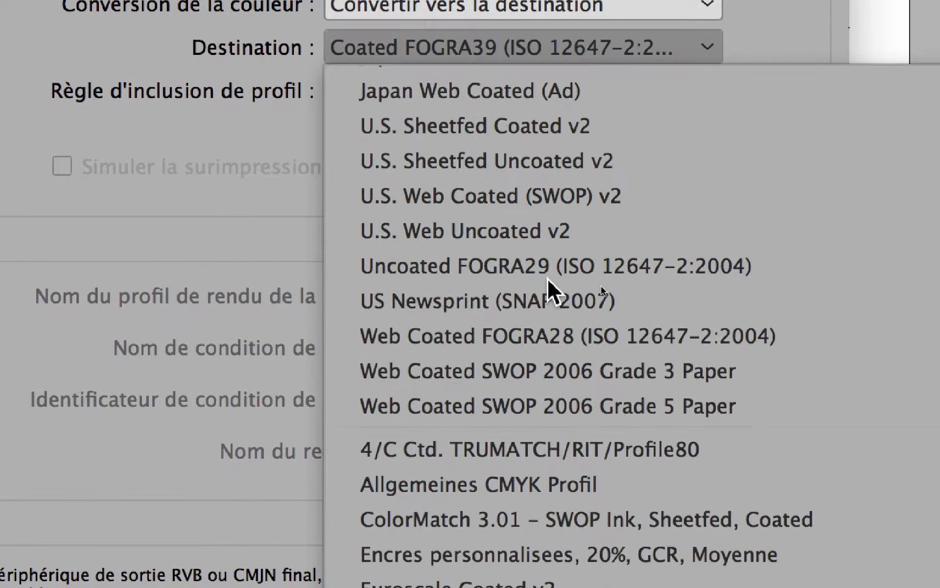
scroll(547, 277, down, 3)
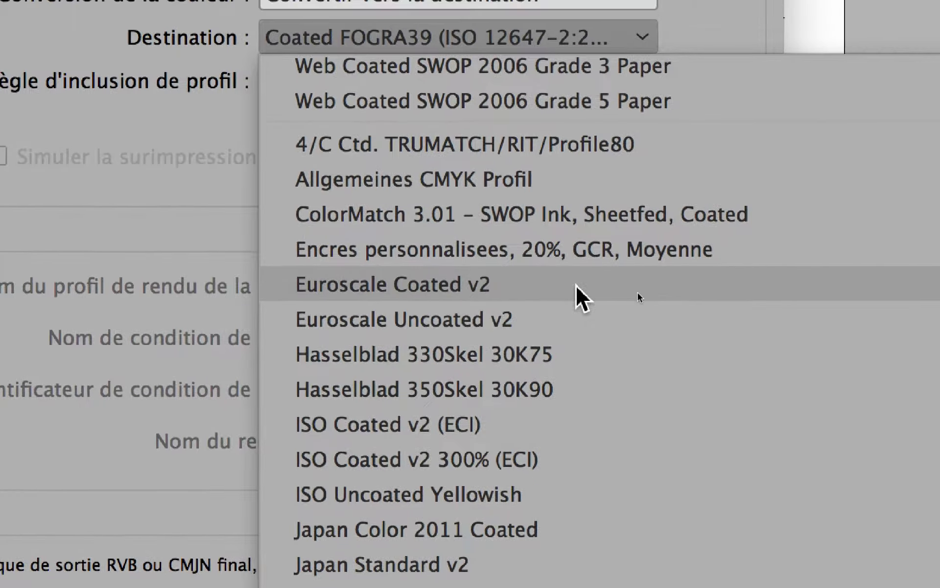
scroll(576, 286, up, 8)
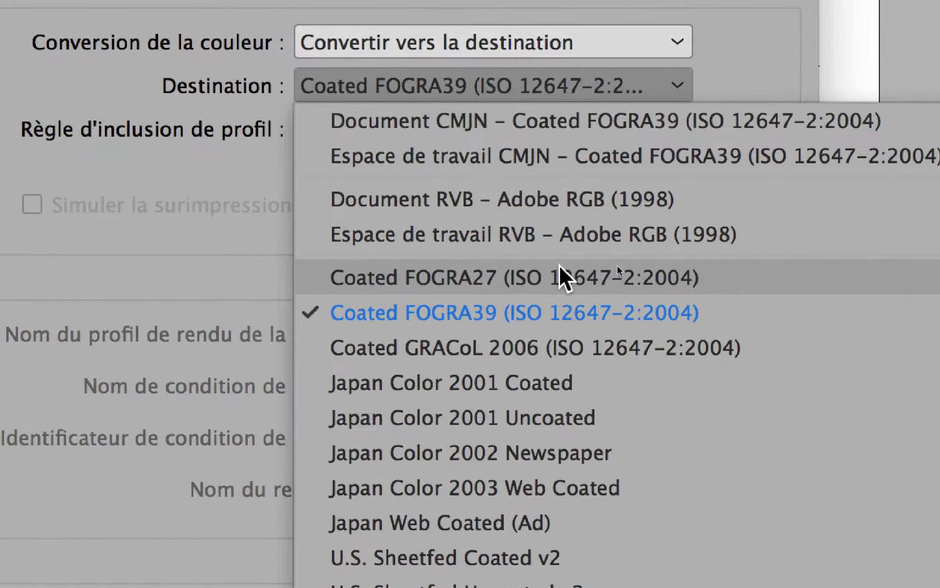
click(571, 320)
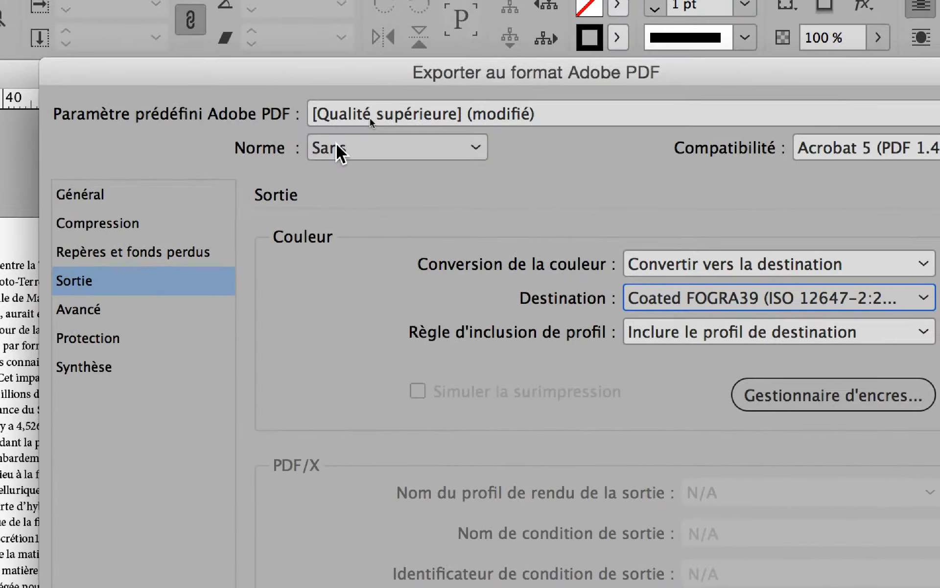
Step: Look over the available PDF/X standards and set the page range to all pages (Toutes) in the general settings
click(343, 137)
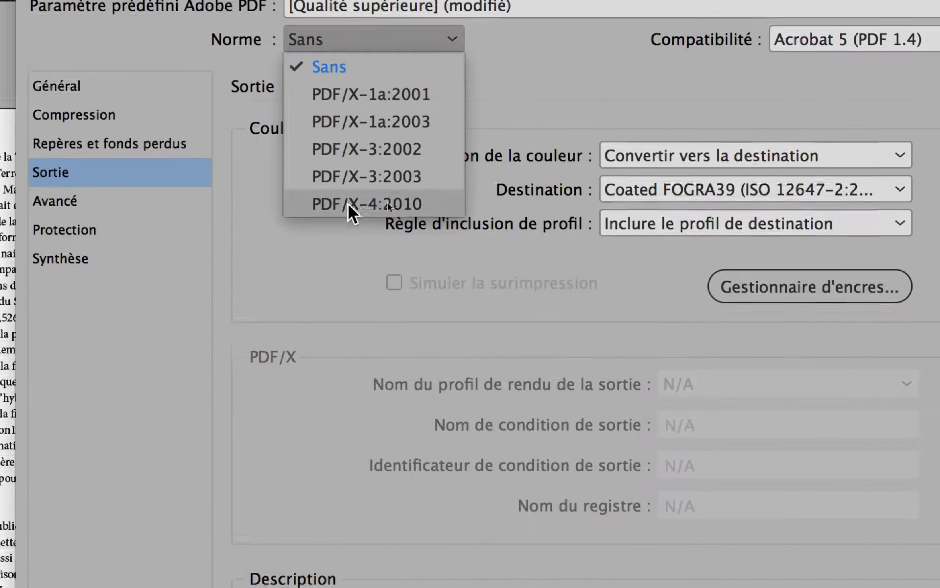
key(Escape)
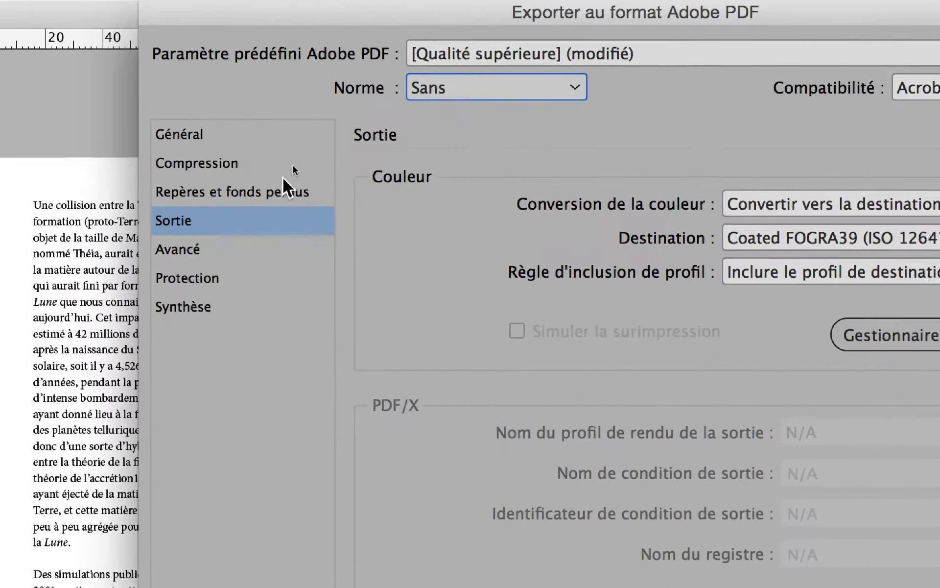
click(281, 146)
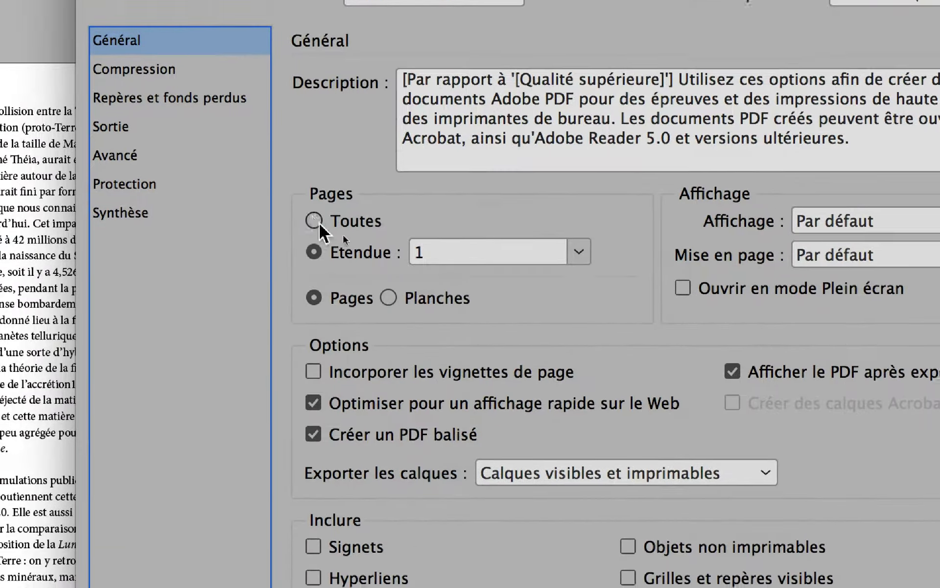
click(318, 225)
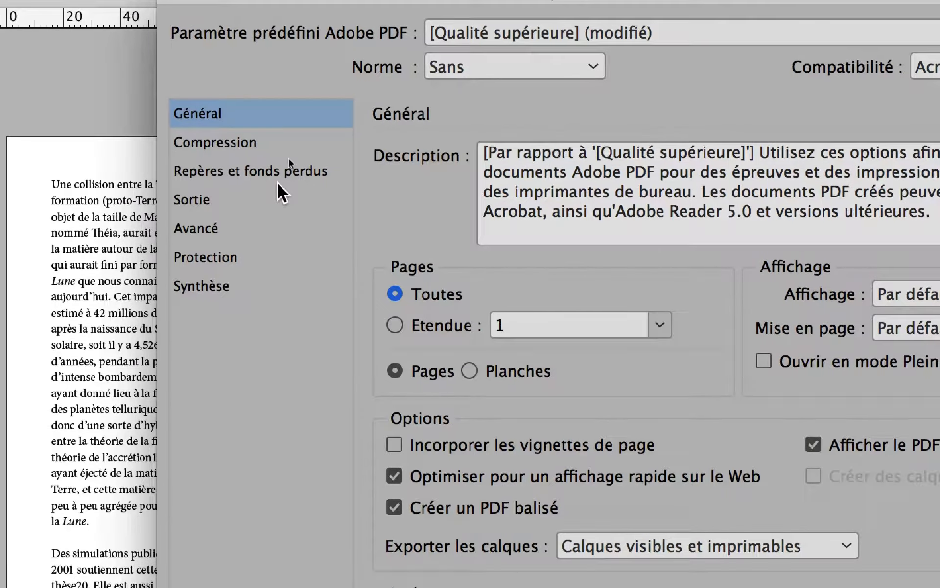
Step: Review the compression, marks and bleed, and output settings of the PDF export
click(274, 142)
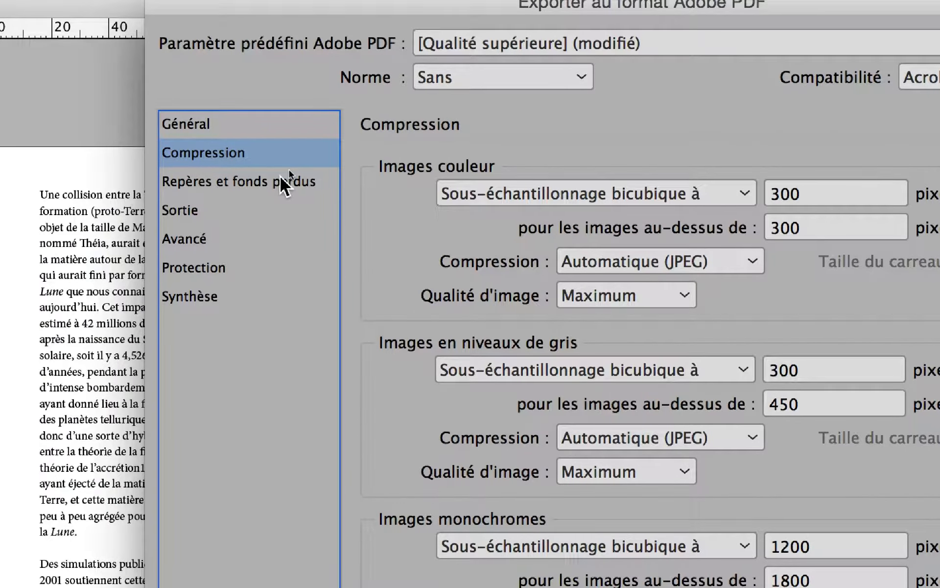
click(281, 177)
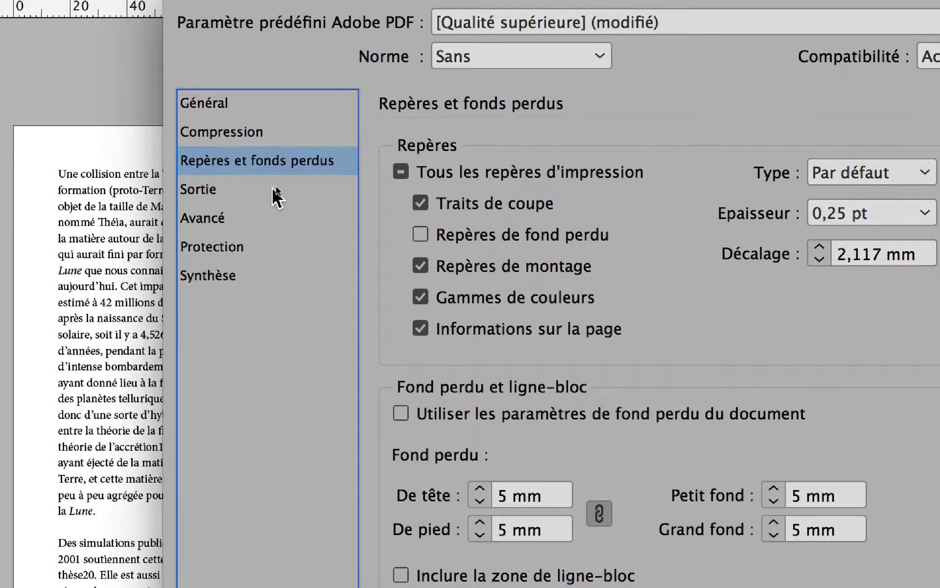
click(274, 190)
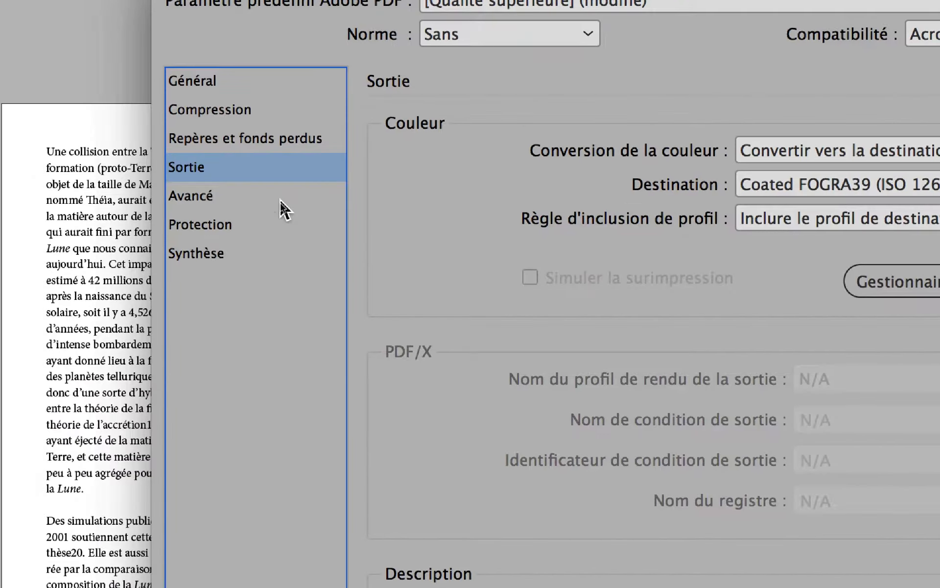
Step: Review the Avancé, Protection and Synthèse settings of the PDF export and return to the general settings
click(269, 198)
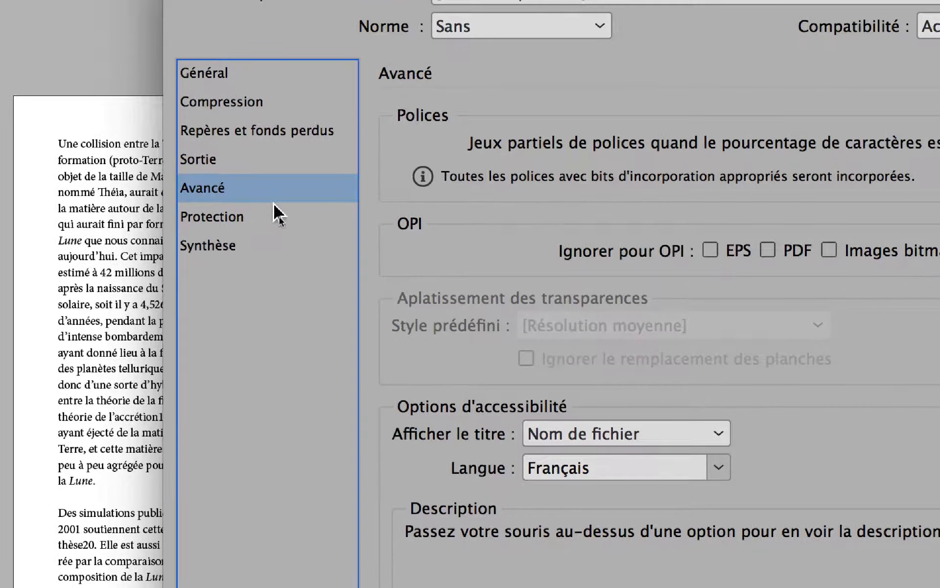
click(276, 223)
click(284, 243)
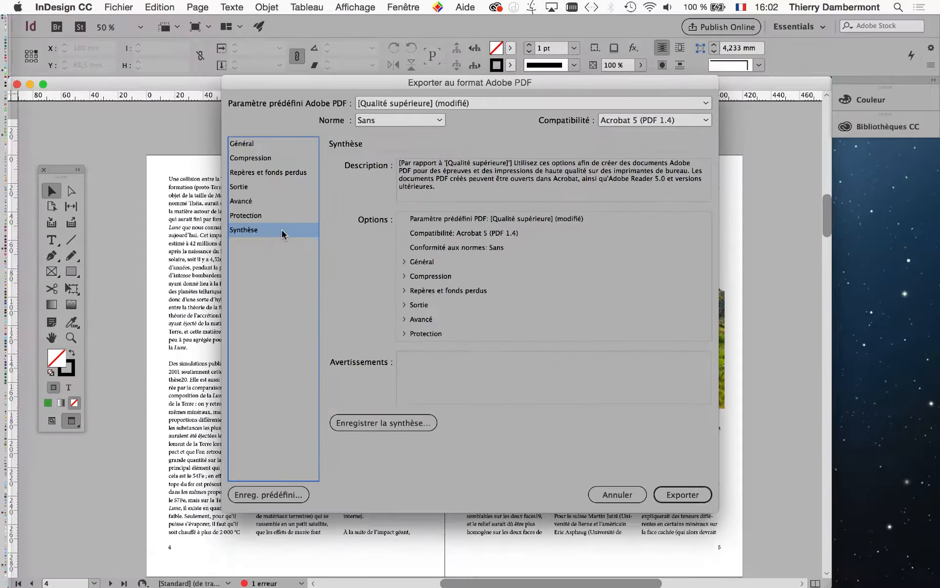
click(180, 48)
key(alt)
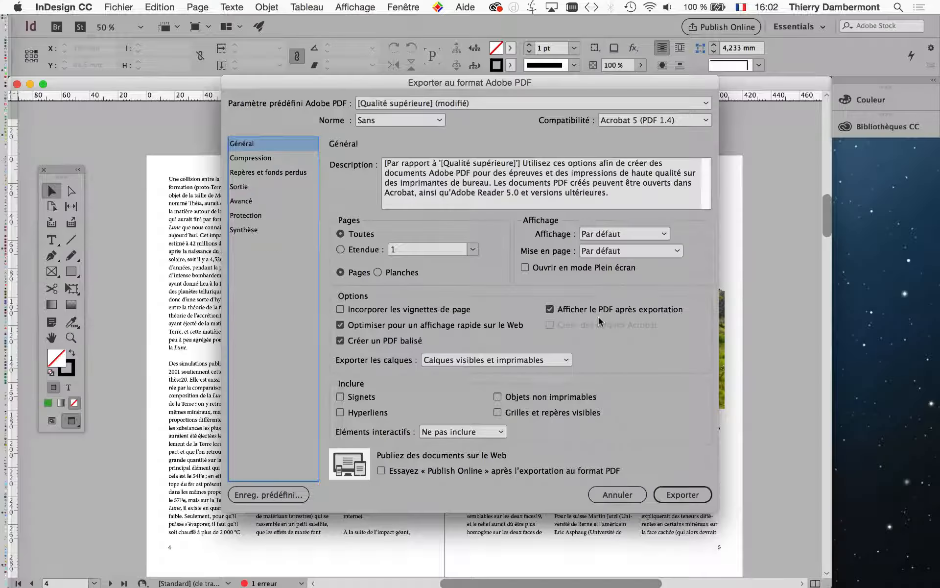
Step: Export the PDF despite the missing Apple Chancery Italic font and switch to the exported file in Acrobat Pro DC
click(703, 496)
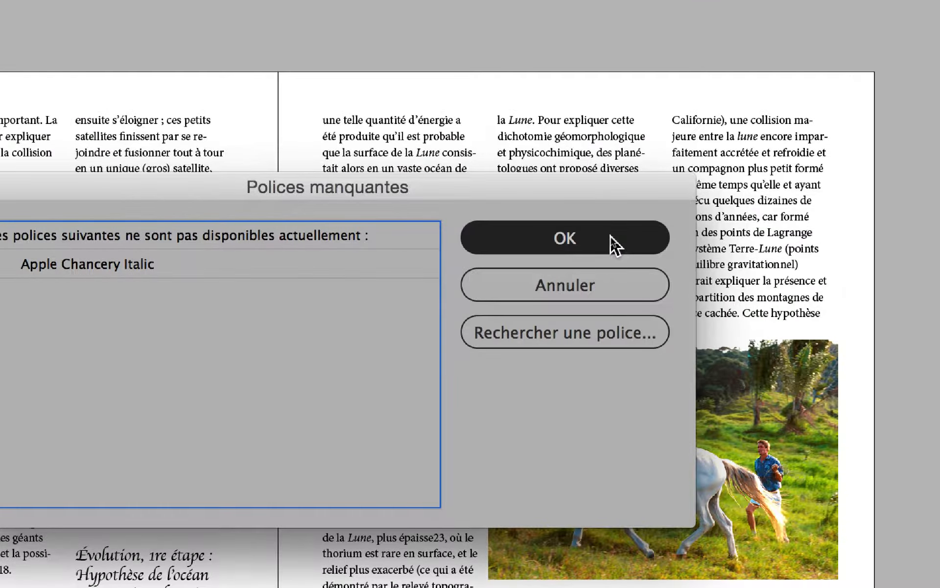
click(610, 237)
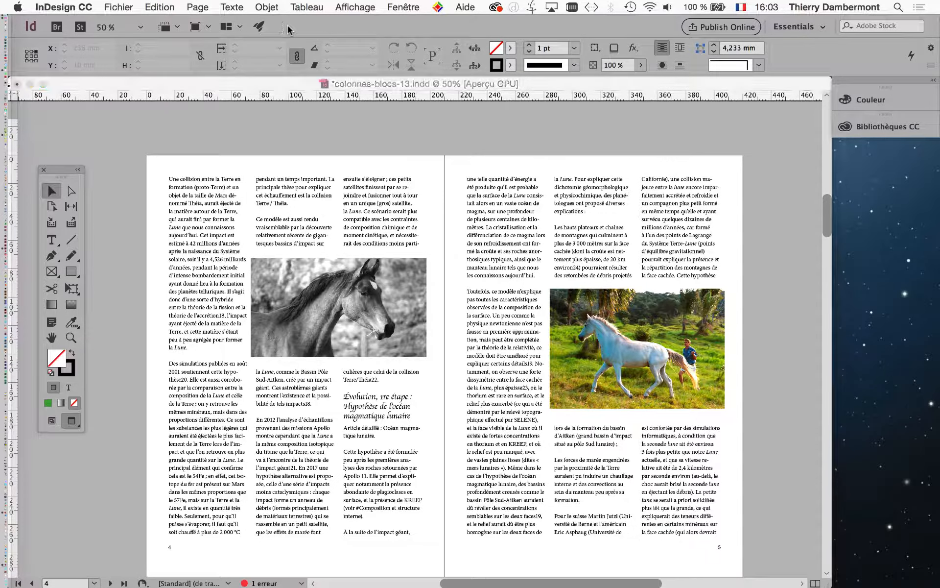
key(Tab)
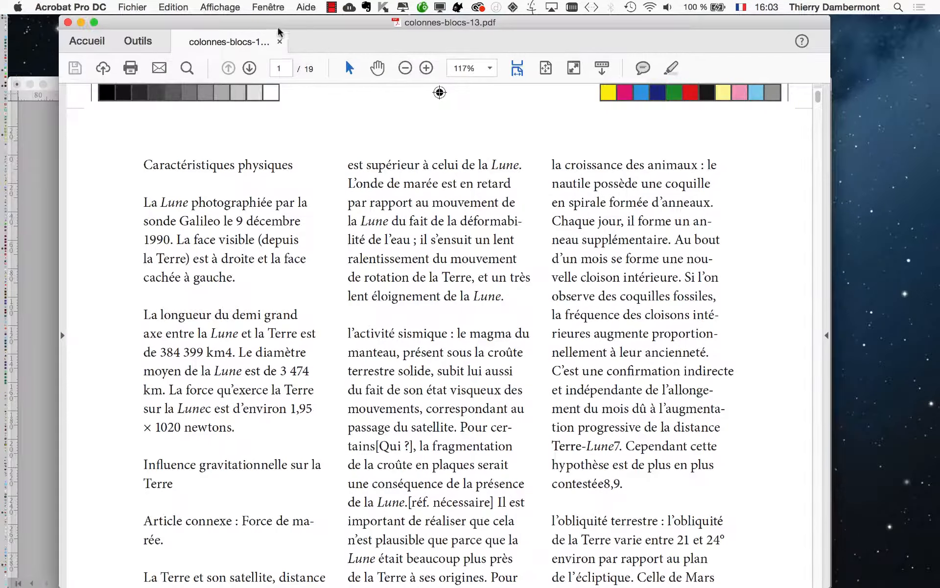
Step: Examine the first four pages of the exported PDF, including the colour bars, crop marks and registration marks
click(404, 69)
click(404, 69)
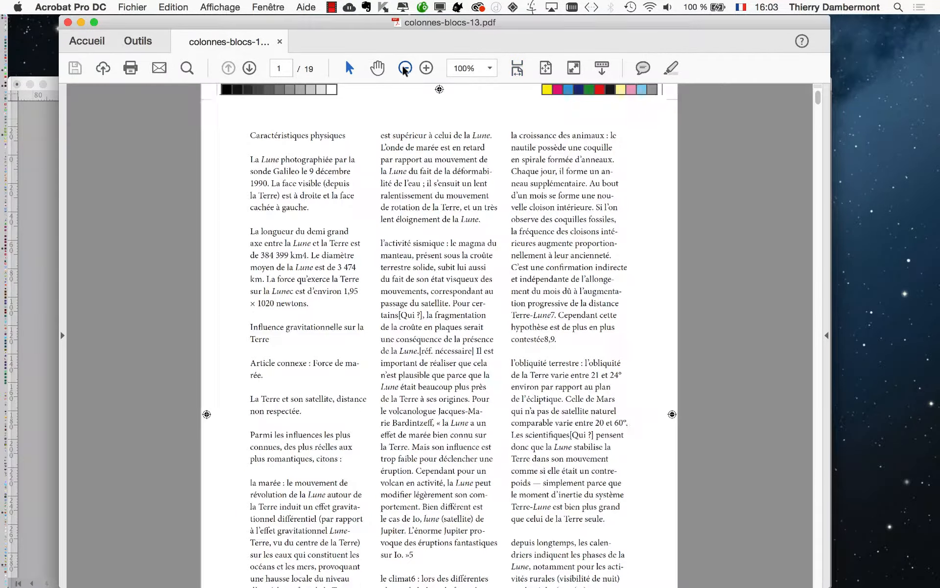
click(405, 68)
click(405, 69)
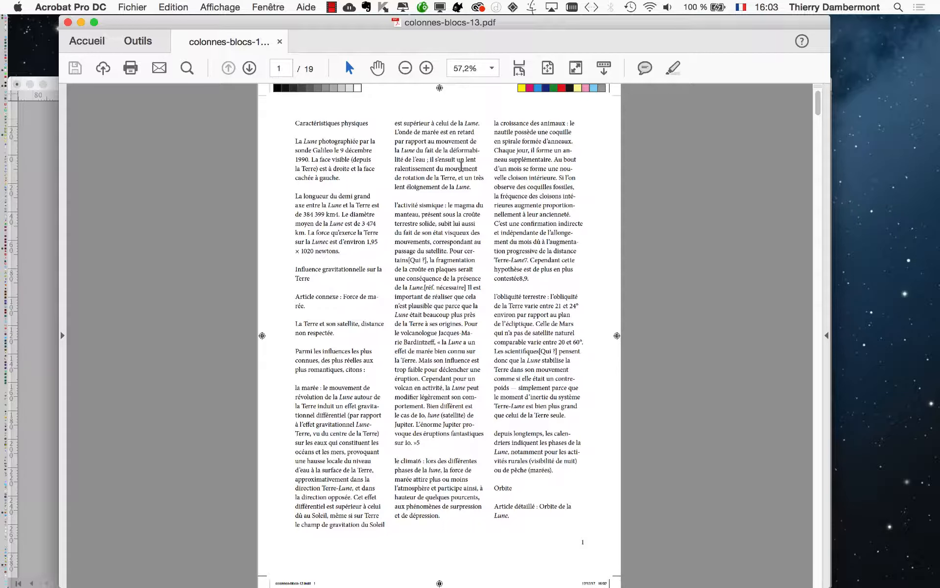
scroll(810, 125, down, 10)
scroll(602, 247, down, 15)
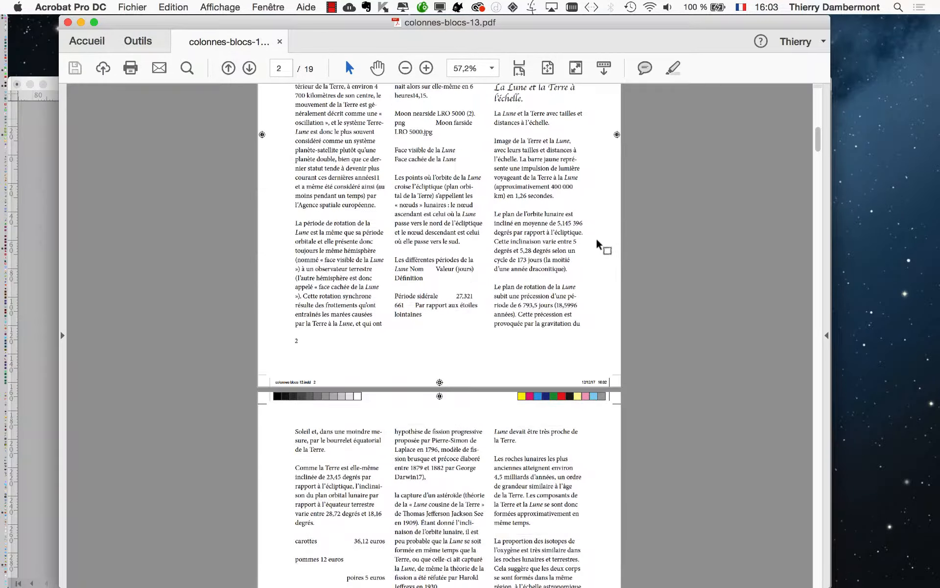
scroll(407, 197, down, 13)
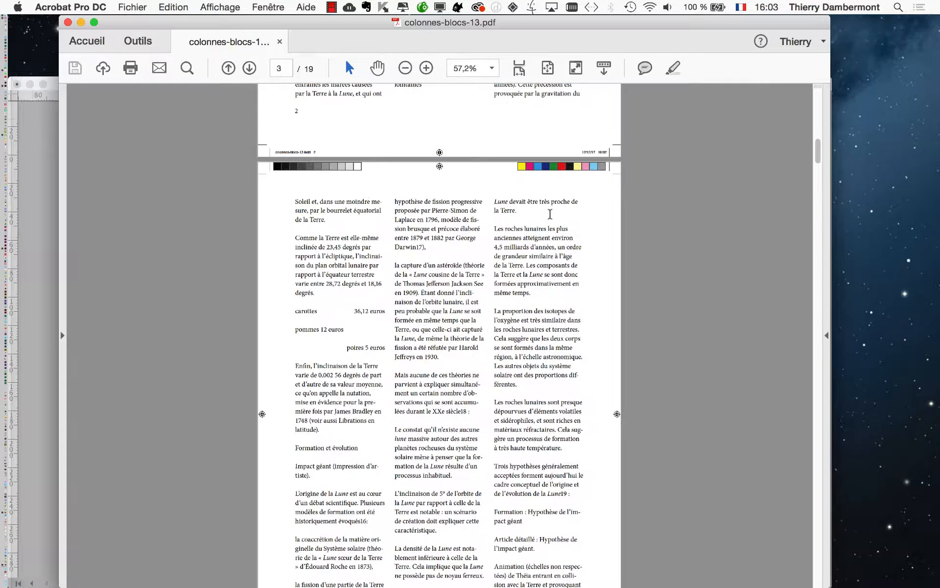
scroll(541, 229, down, 10)
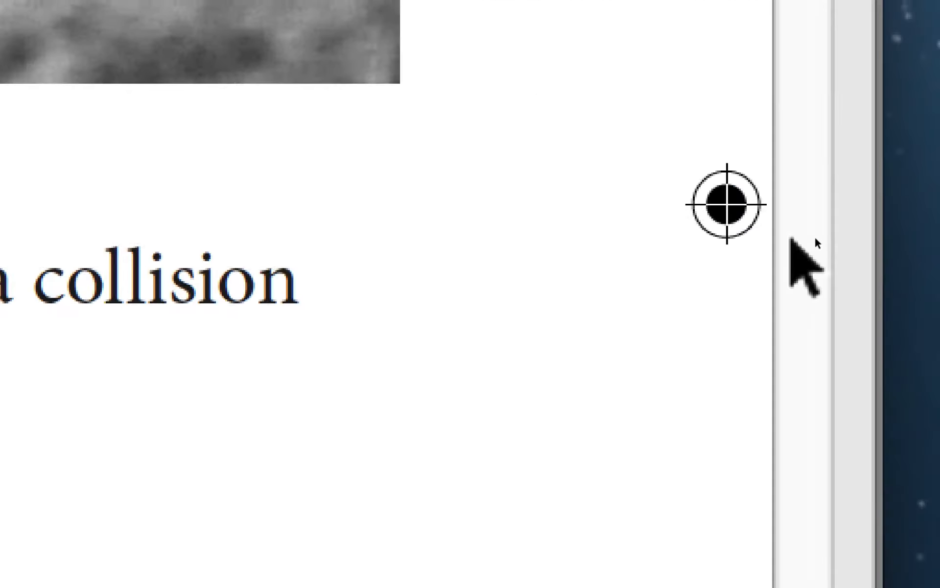
mouse_move(815, 237)
mouse_down()
mouse_move(769, 234)
mouse_move(778, 236)
mouse_up()
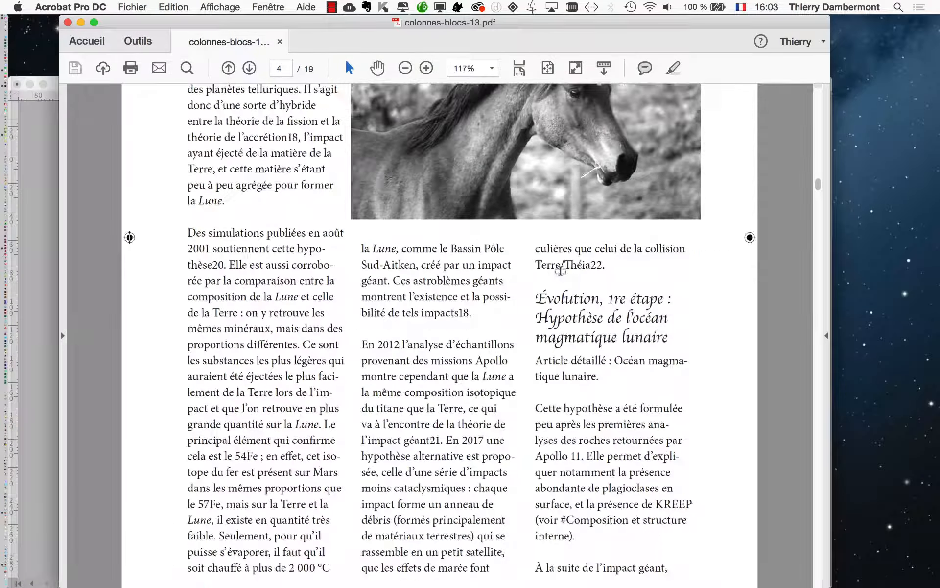
Step: Check the images and printer's marks on pages 4 to 9 of the PDF
key(super+minus)
key(super+minus)
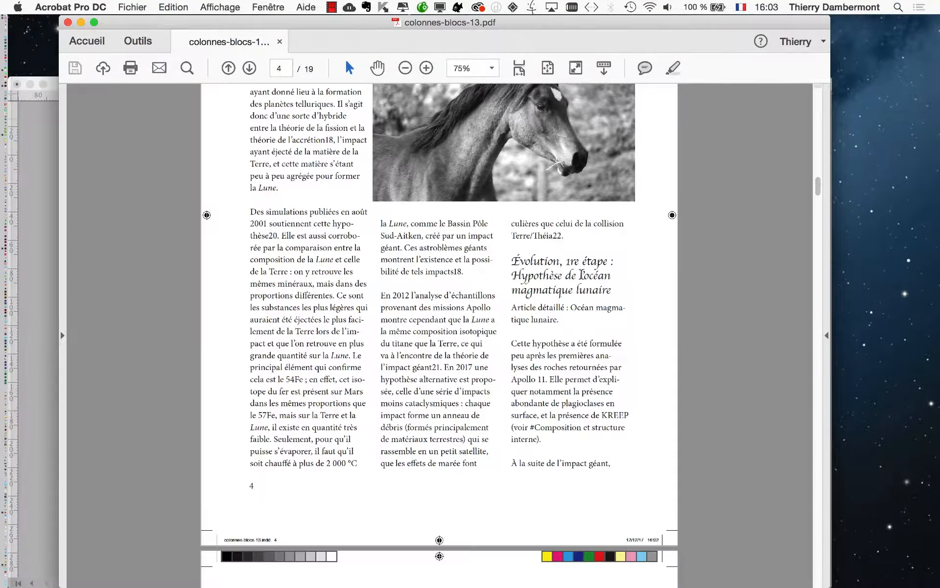
scroll(580, 276, down, 10)
scroll(579, 276, down, 15)
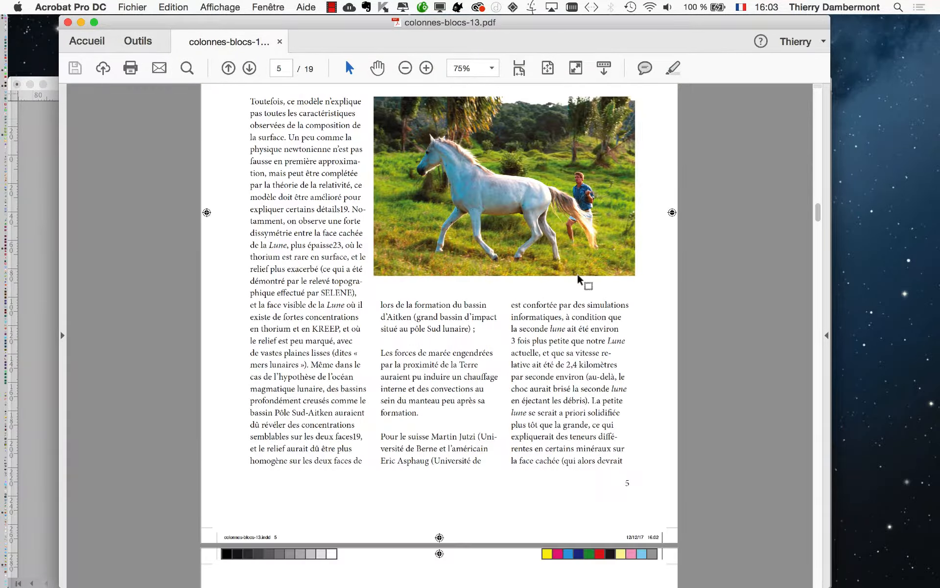
scroll(578, 278, down, 5)
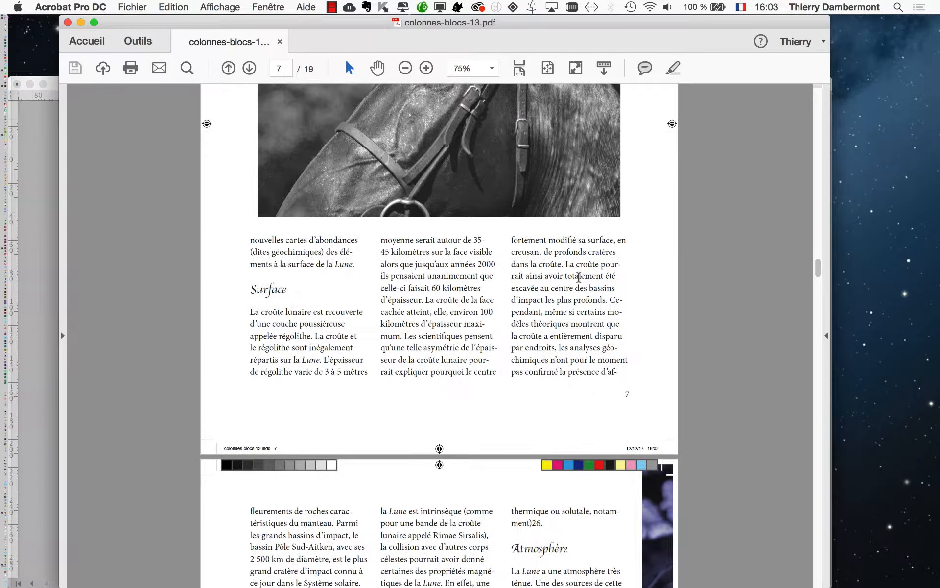
scroll(579, 277, down, 12)
scroll(579, 283, down, 5)
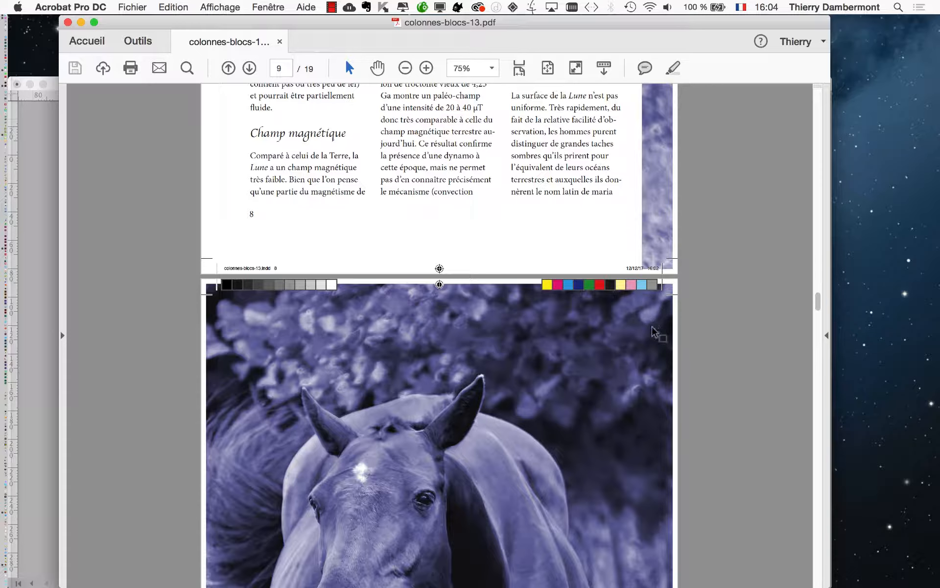
Step: Check how the full-bleed horse images on pages 9 to 12 extend past the crop marks
key(super+minus)
scroll(654, 328, down, 1)
scroll(653, 327, down, 10)
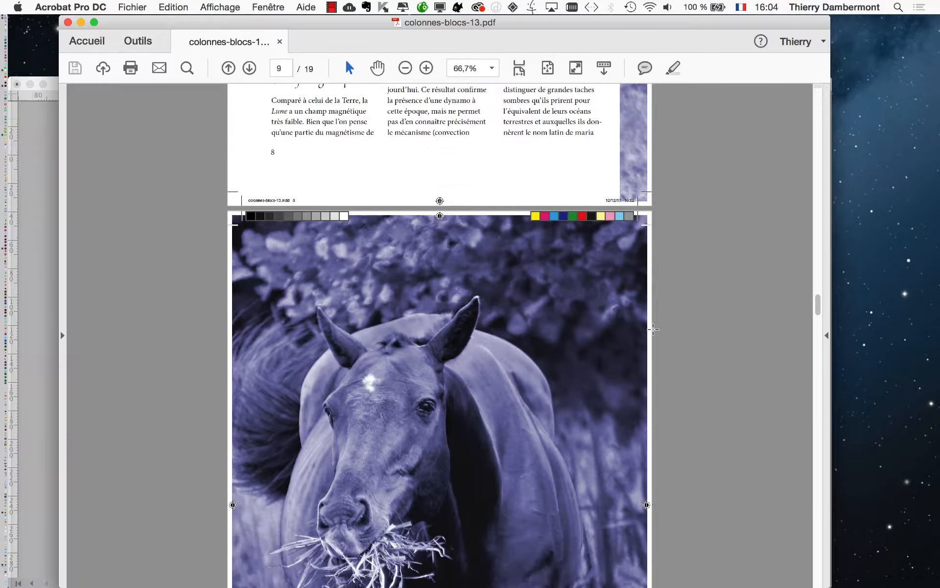
scroll(653, 333, down, 15)
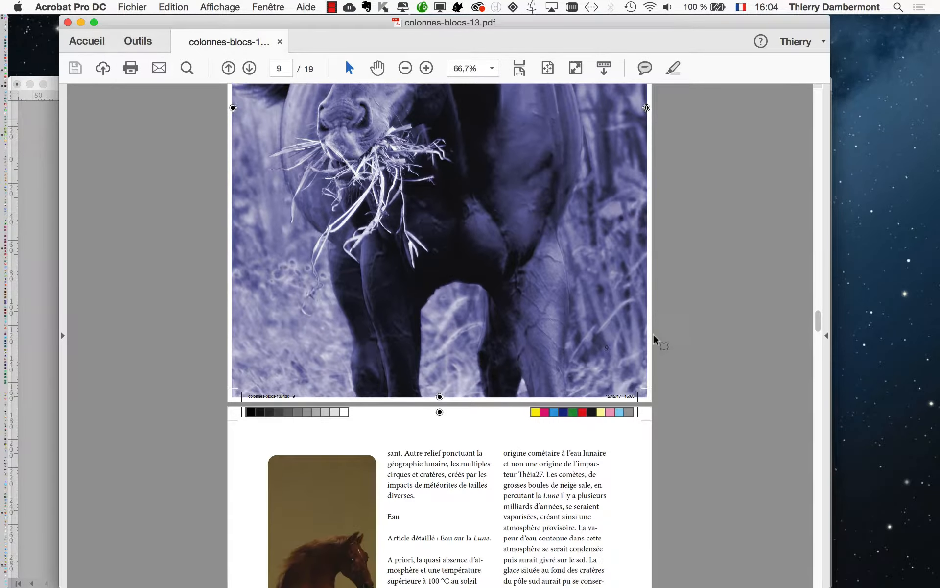
scroll(654, 339, down, 20)
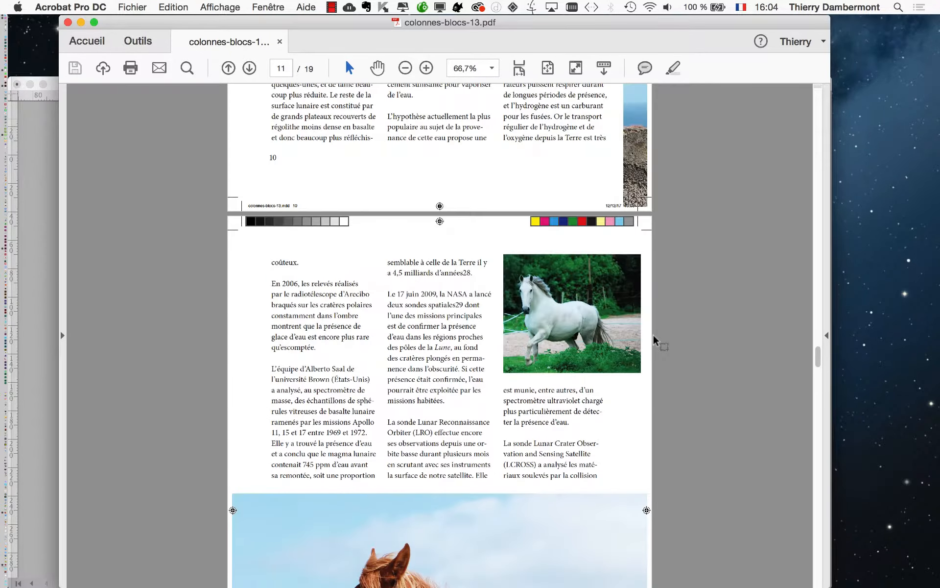
scroll(654, 339, down, 3)
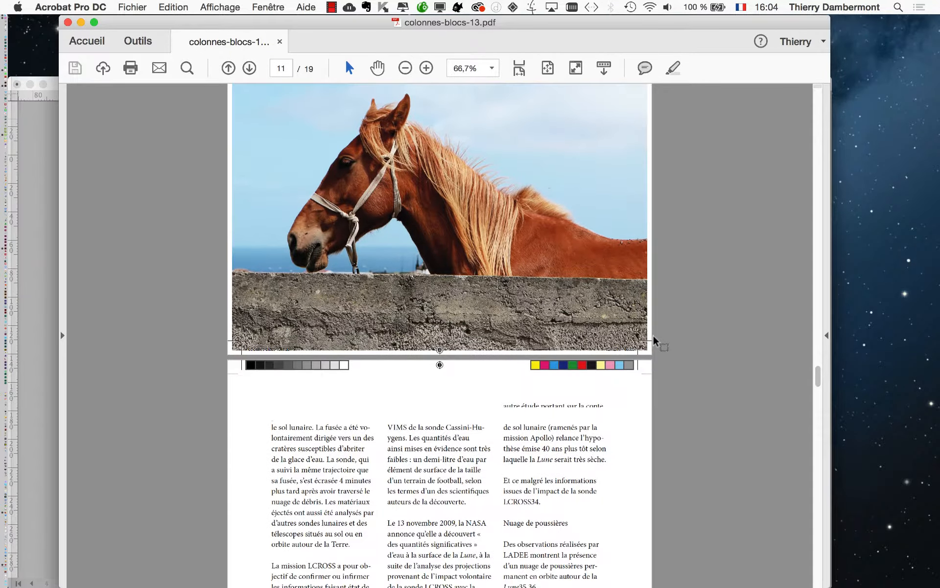
scroll(321, 134, down, 10)
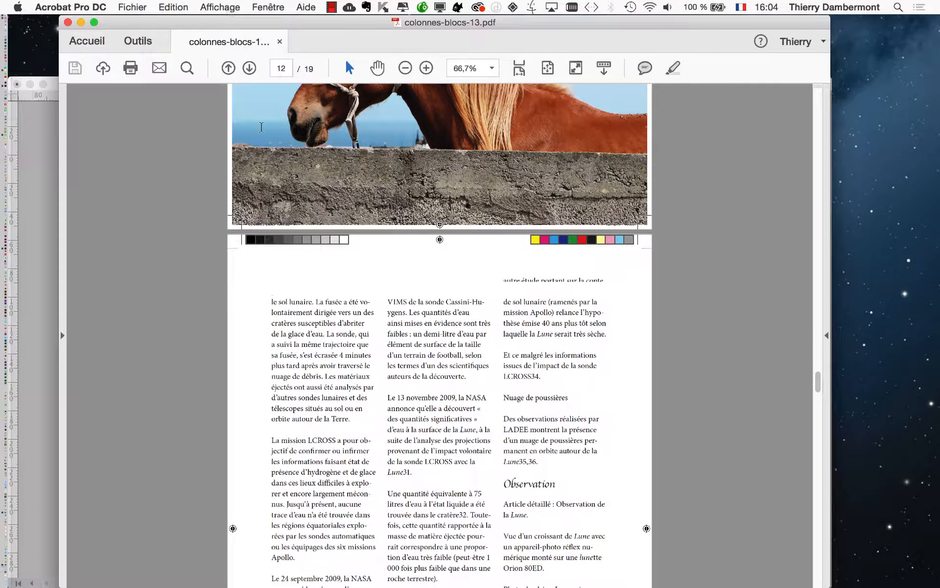
Step: Return to the brown horse image on page 11 and widen the PDF window to nearly the full screen width
scroll(372, 324, up, 20)
drag(510, 25, 487, 26)
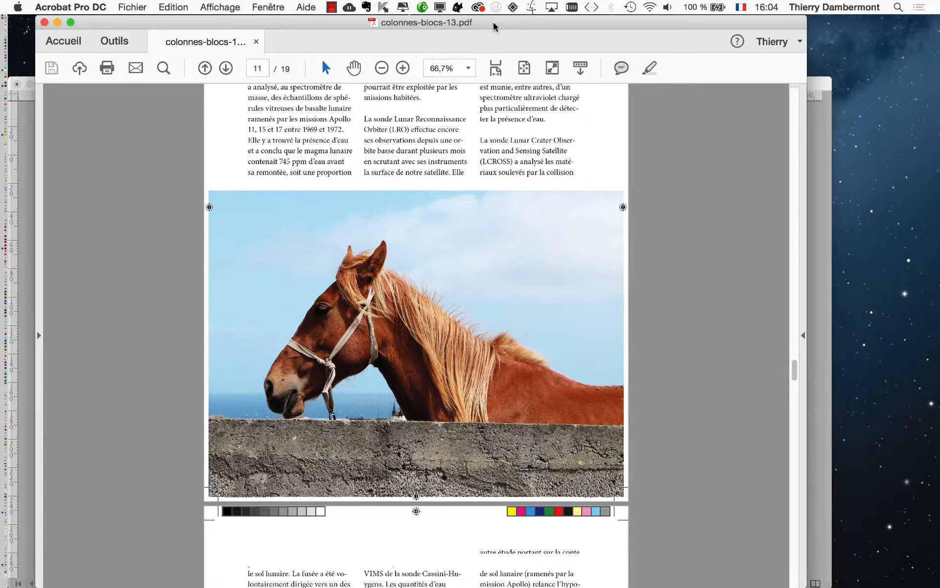
drag(808, 586, 939, 577)
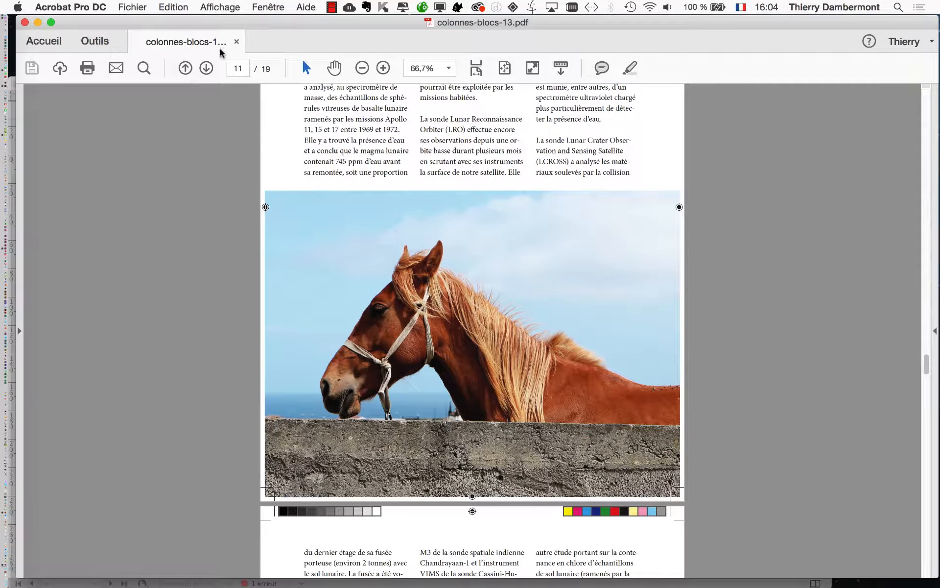
Step: Set the page display to Deux pages at 50% zoom and browse to the spread of pages 8 and 9
click(241, 5)
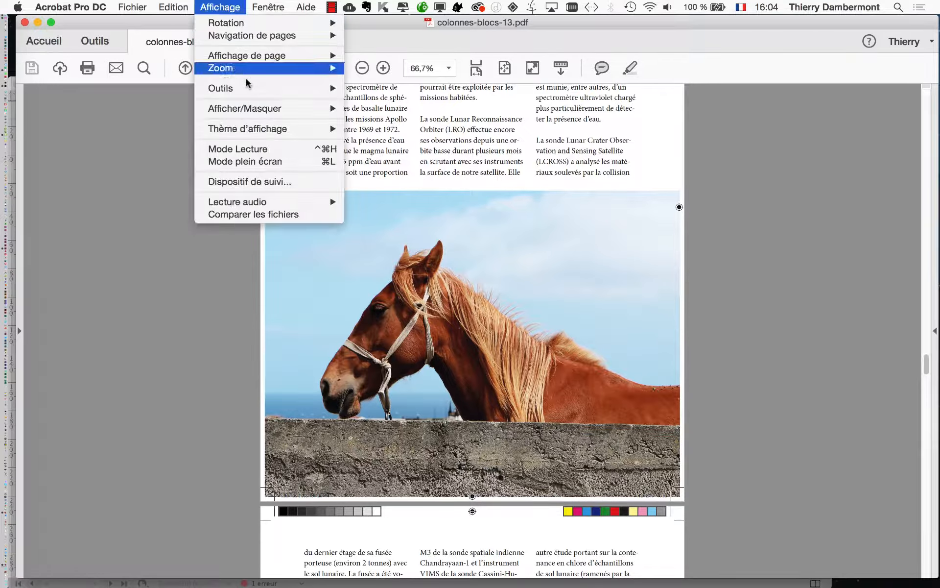
mouse_move(252, 63)
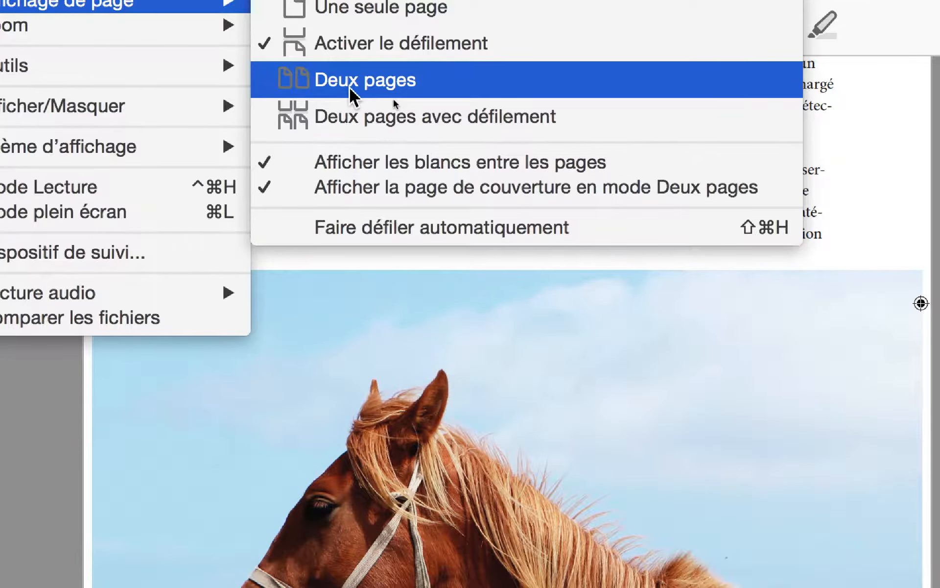
click(362, 110)
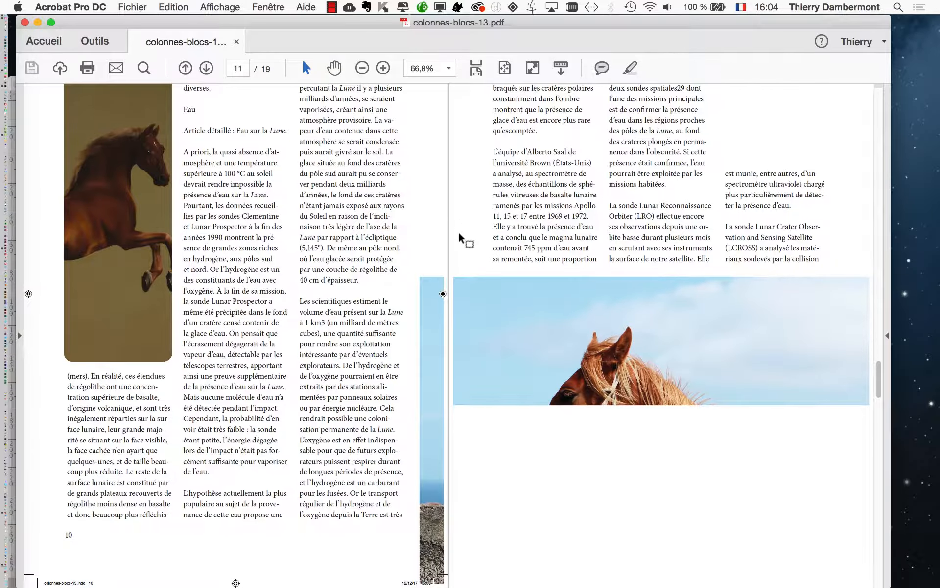
key(super+minus)
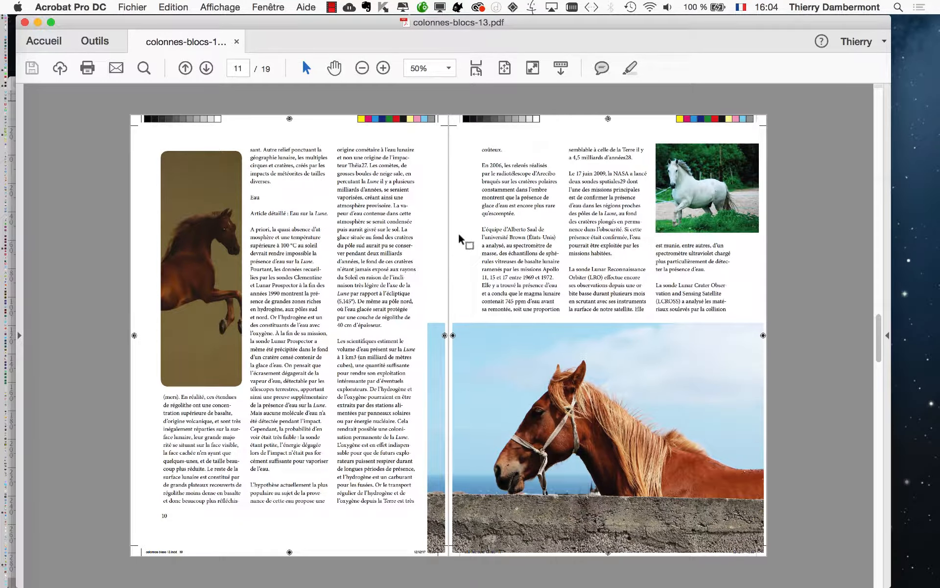
key(Right)
key(Left)
key(Left)
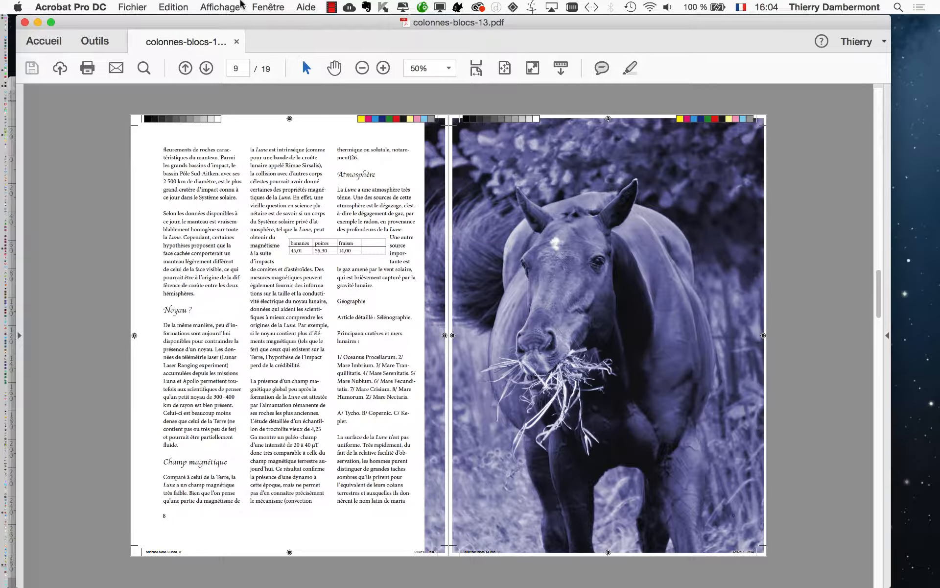
Step: Turn off the cover page display in two-page mode and check how the pages pair up around page 9
click(240, 5)
mouse_move(267, 113)
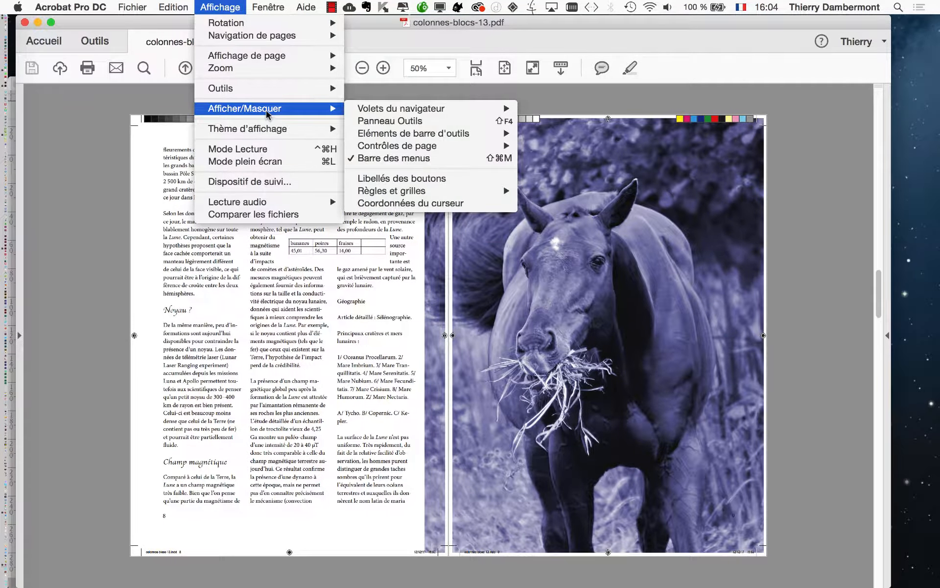
click(238, 6)
click(226, 6)
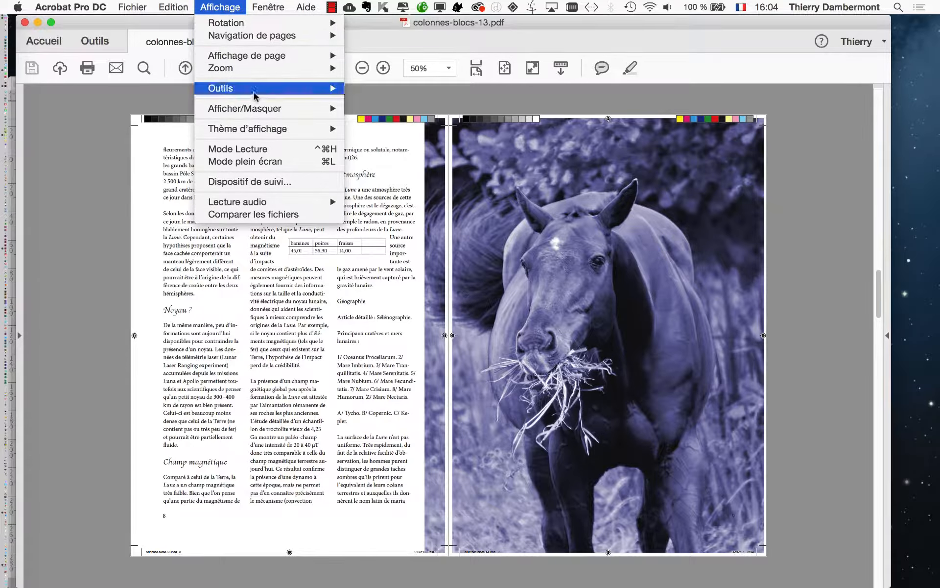
mouse_move(254, 57)
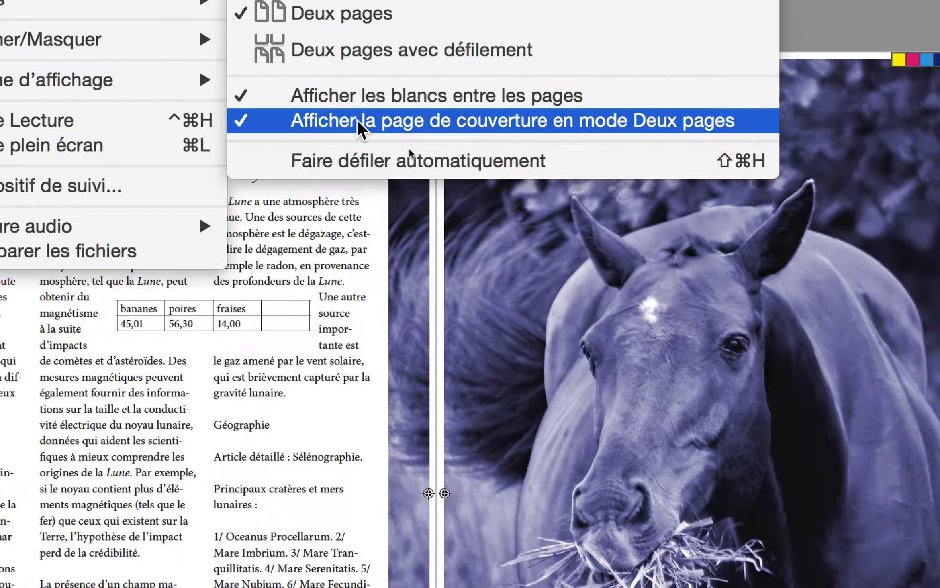
click(357, 120)
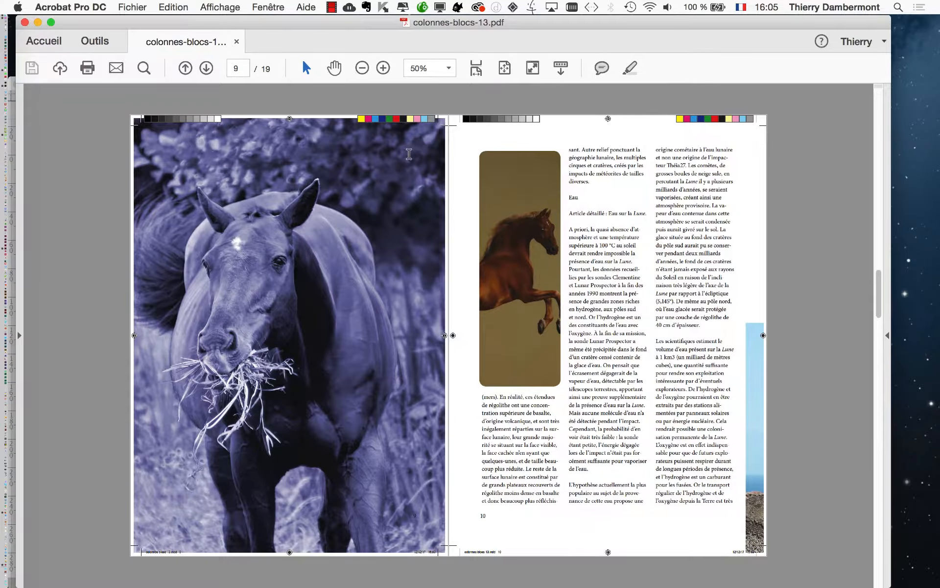
scroll(409, 155, down, 4)
scroll(409, 156, up, 5)
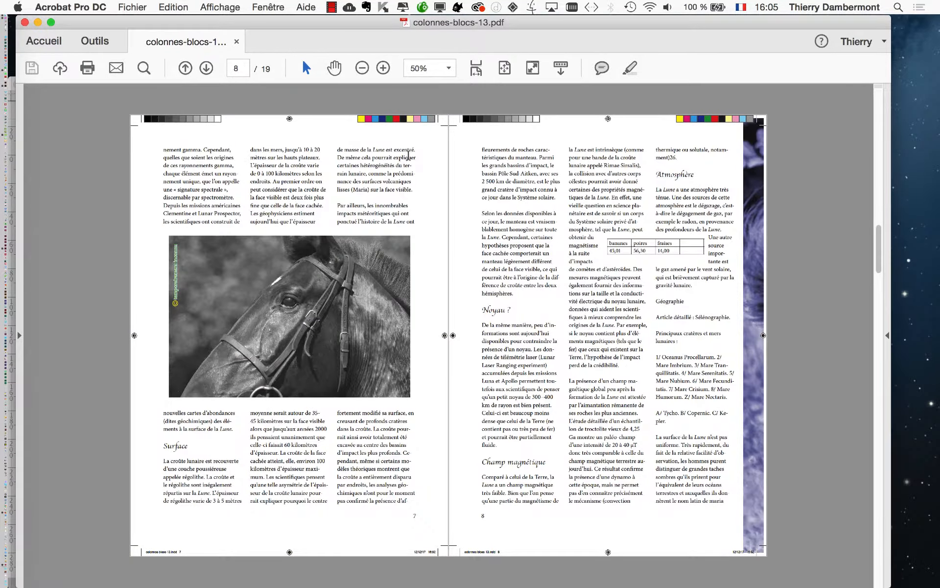
scroll(408, 155, up, 2)
scroll(409, 155, down, 3)
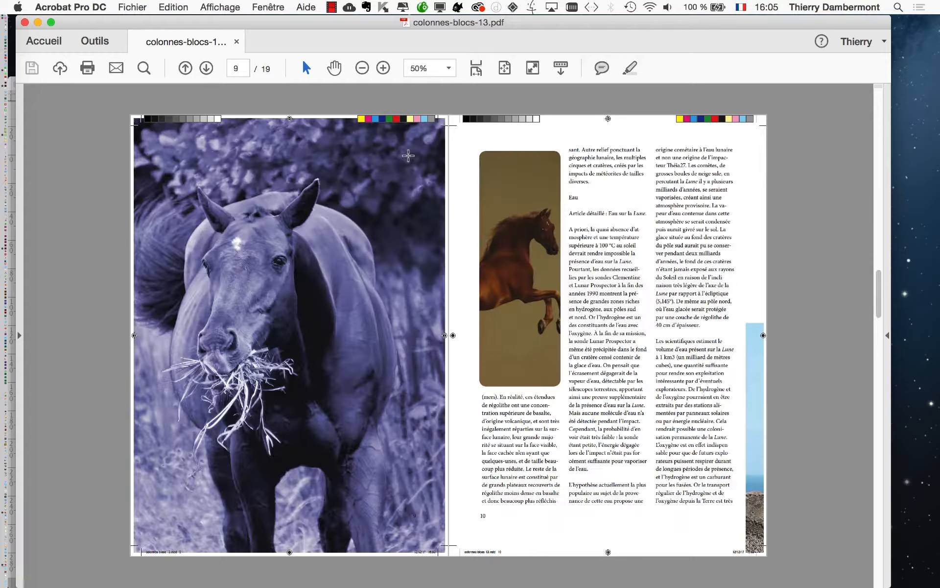
Step: Turn the cover page display in two-page mode back on and browse through the document's spreads
click(220, 7)
mouse_move(243, 63)
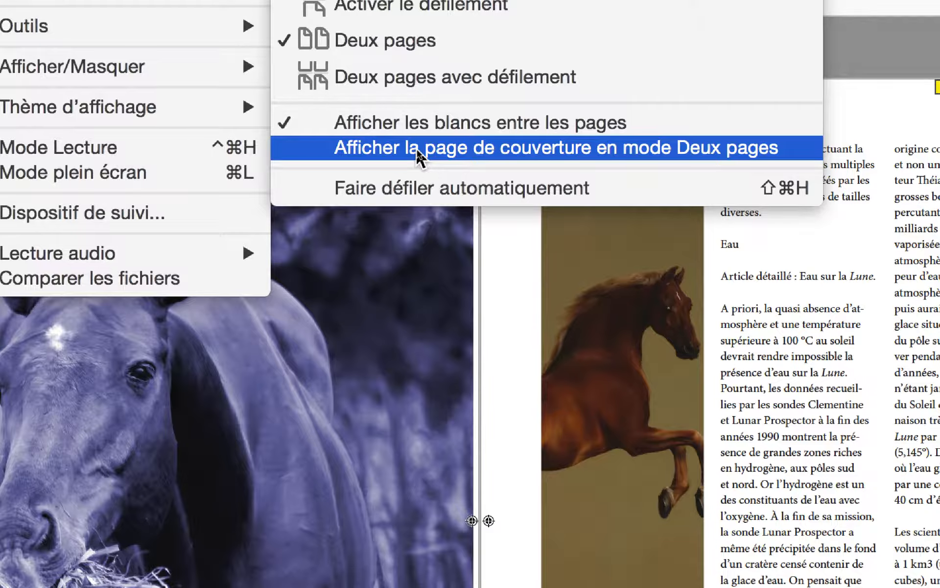
click(419, 156)
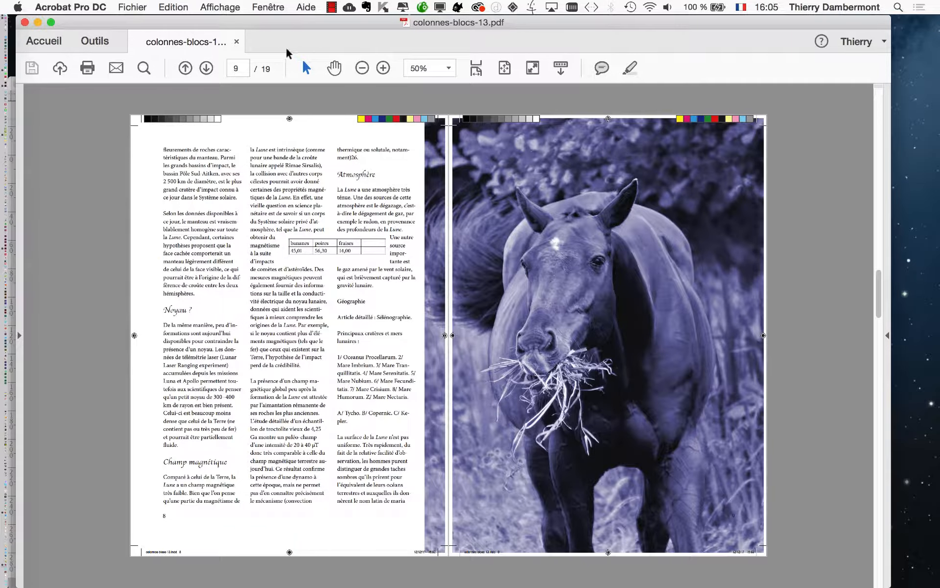
scroll(635, 343, down, 1)
scroll(526, 246, down, 5)
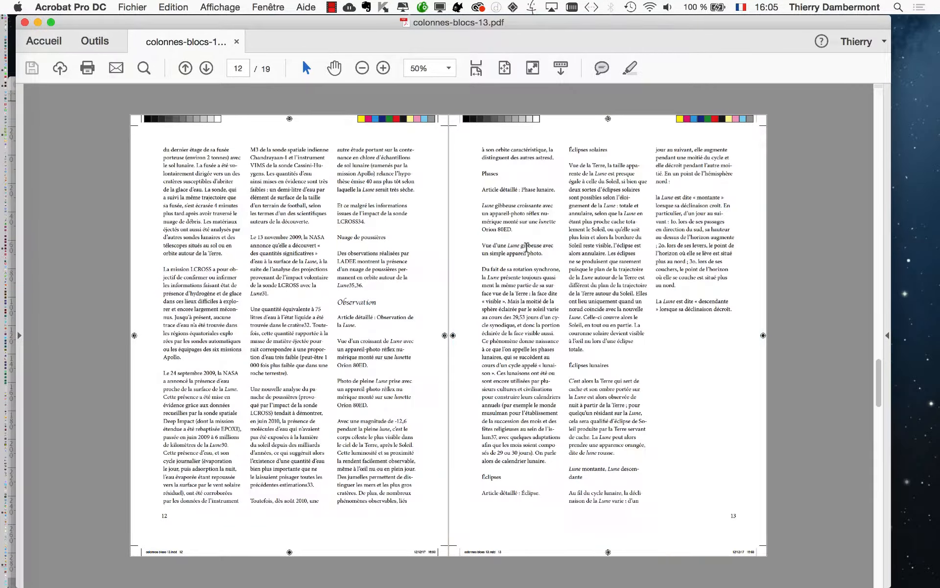
scroll(526, 249, up, 8)
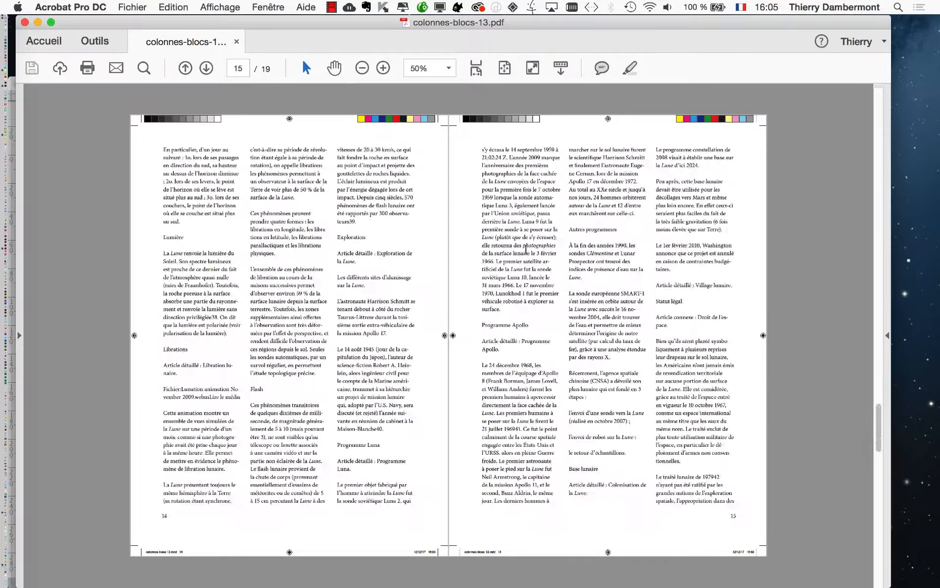
scroll(520, 248, down, 3)
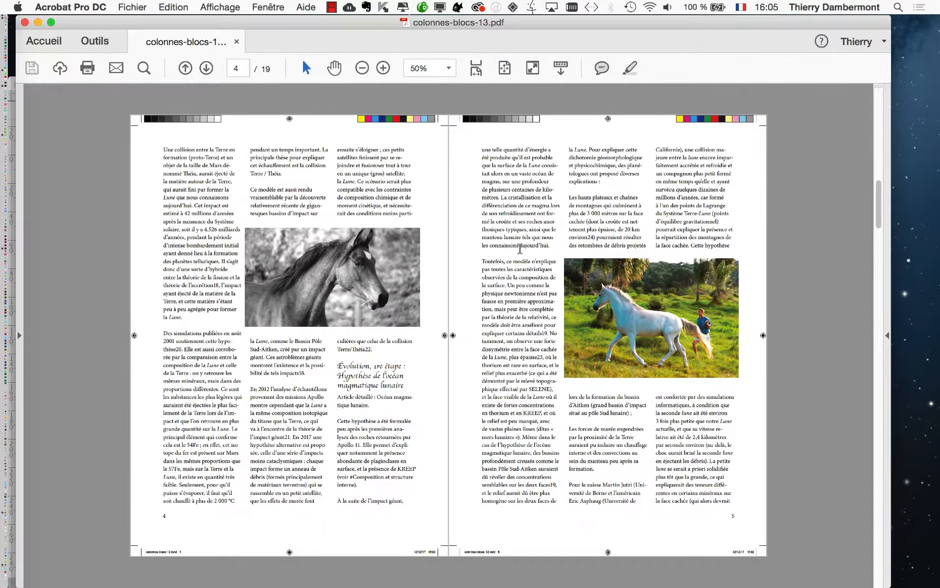